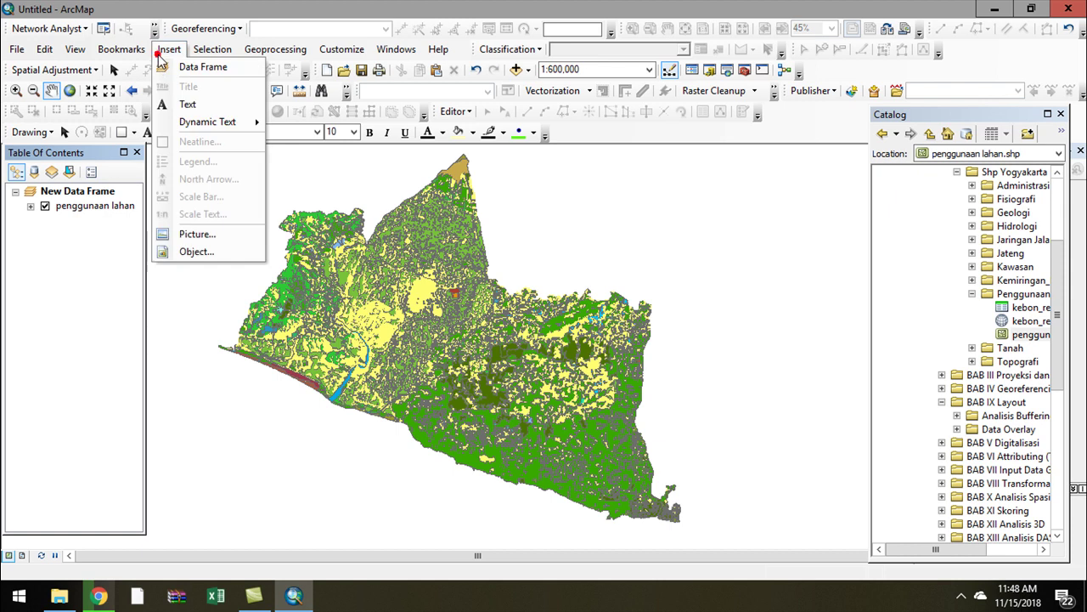
Insert a new data frame into the map and switch to layout view
click(172, 66)
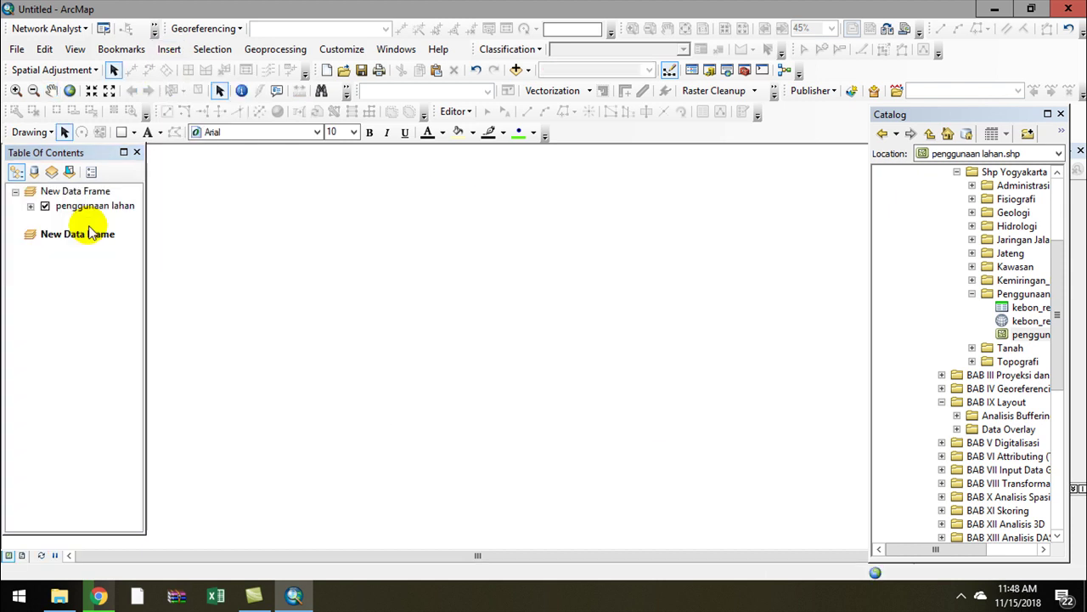
click(78, 236)
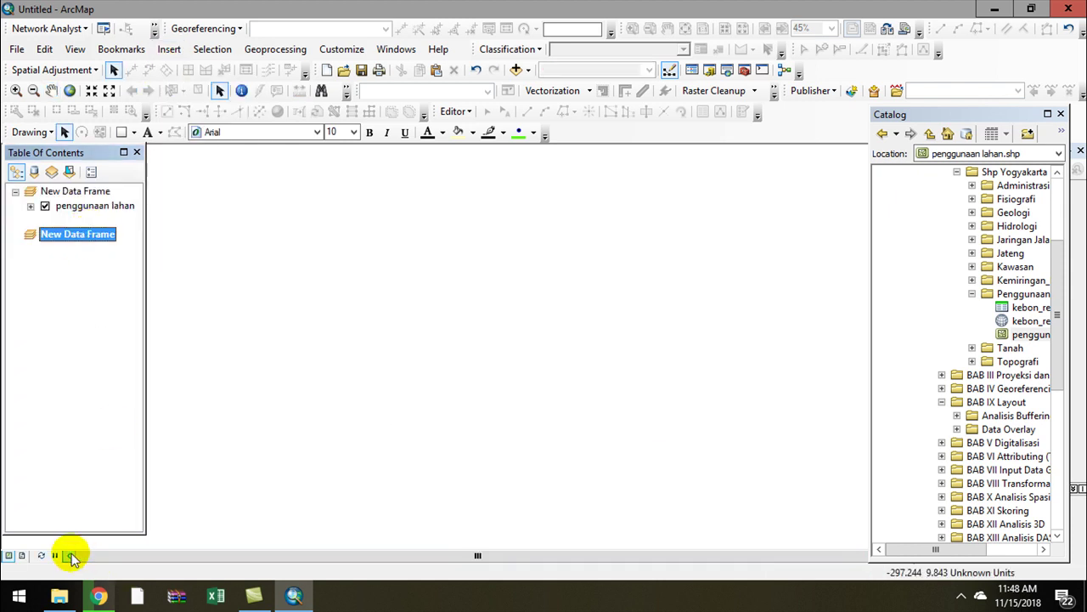
click(23, 557)
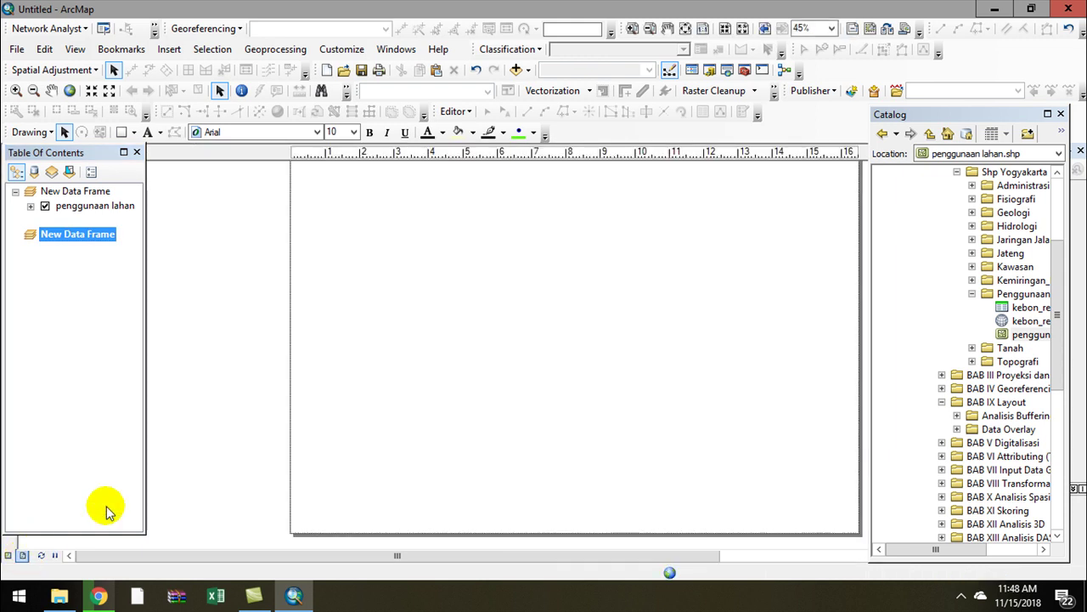
Move the empty data frame beside the existing map frame, then make it taller and slightly narrower
drag(526, 329, 801, 304)
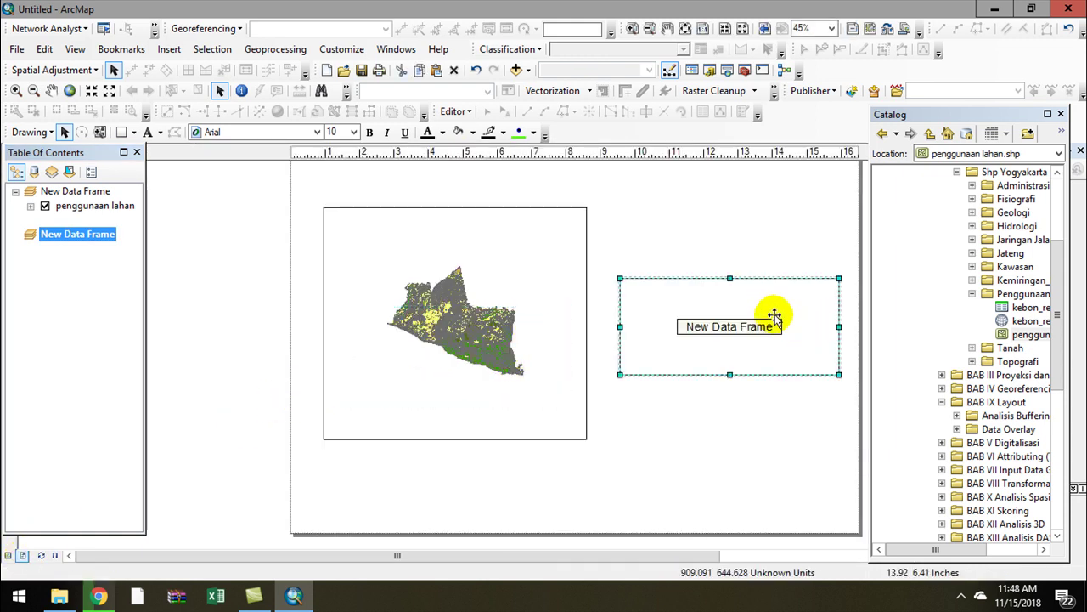
drag(730, 277, 729, 214)
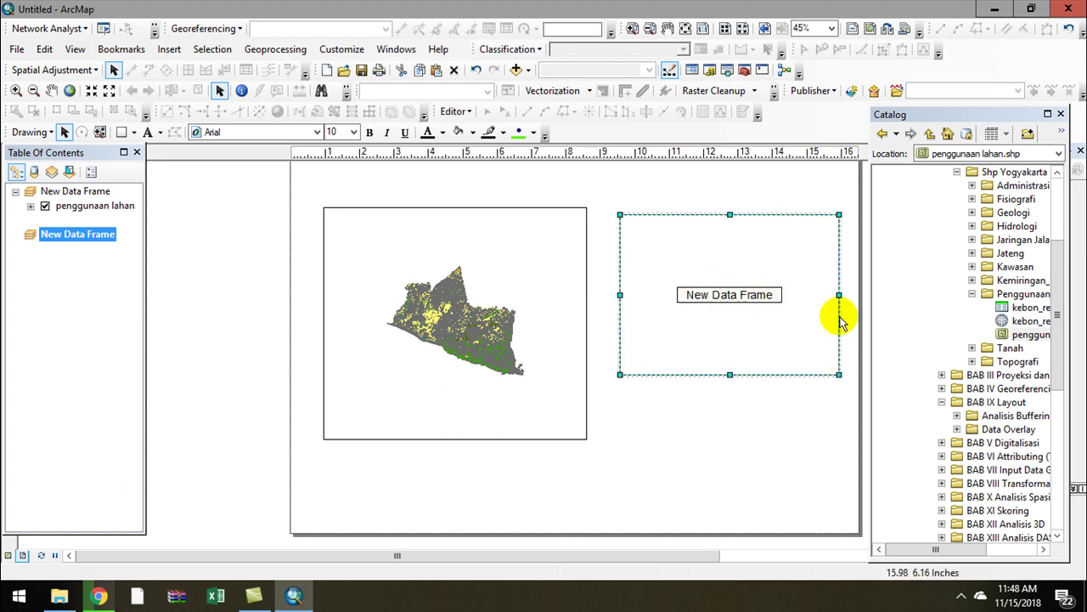
drag(838, 295, 815, 295)
drag(748, 313, 757, 317)
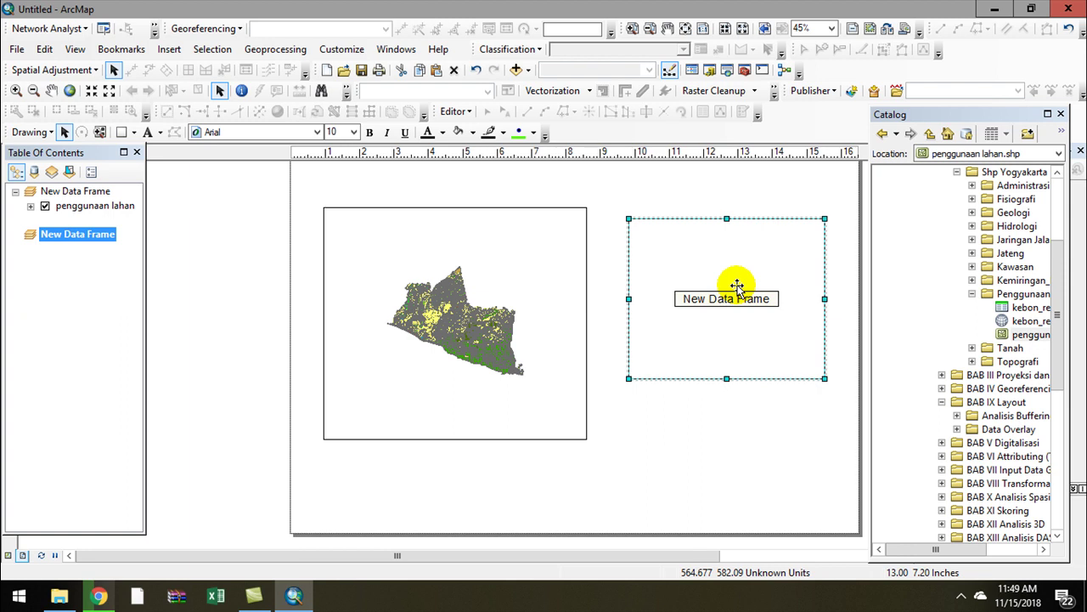
Add penggunaan lahan.shp to the new data frame and shift the frame slightly down the page
right_click(737, 286)
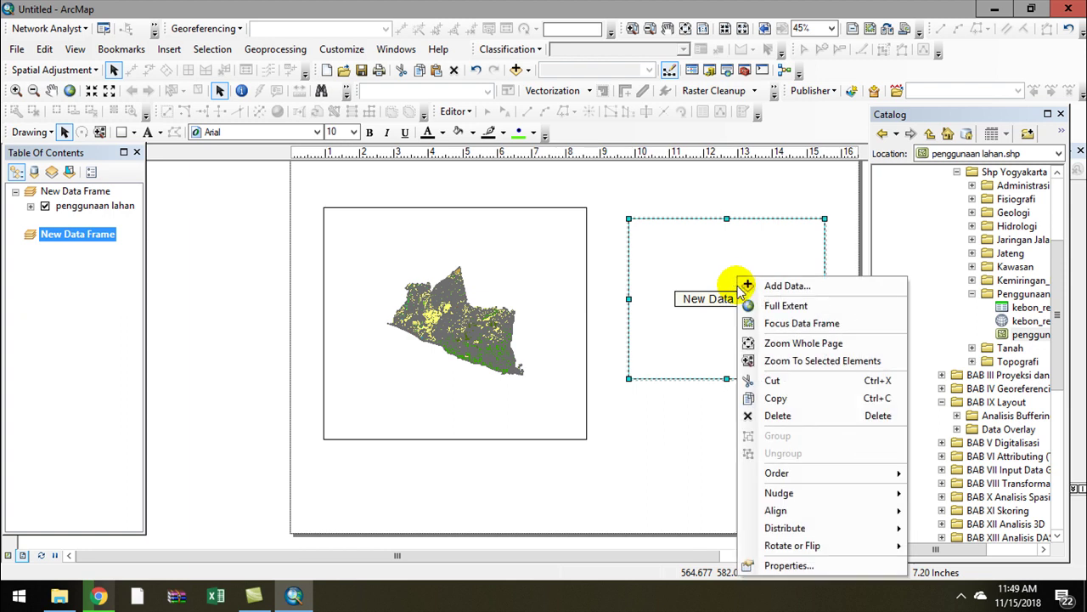
click(786, 286)
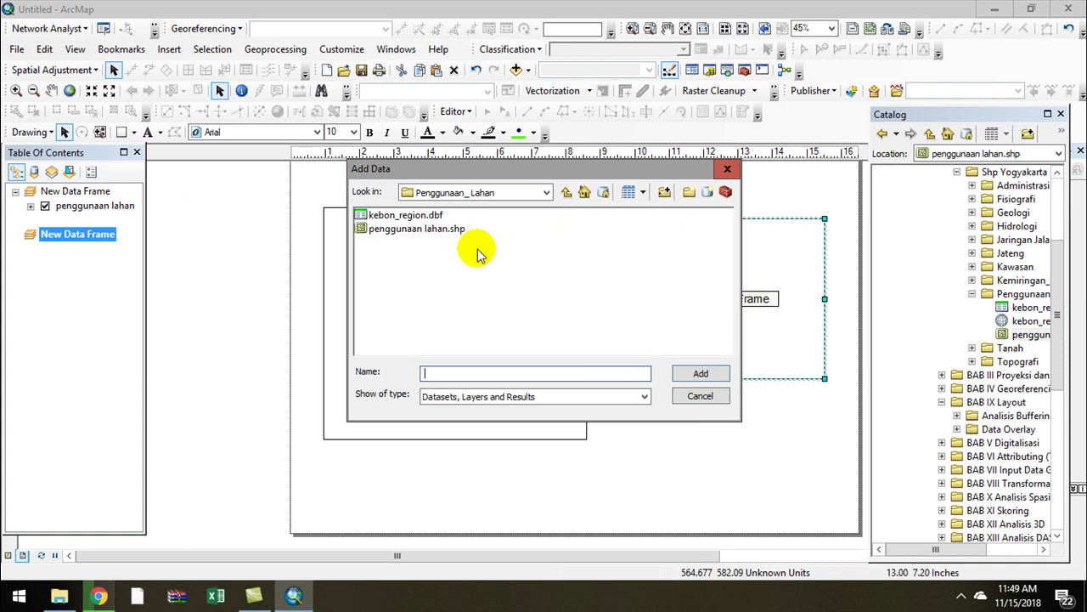
click(382, 231)
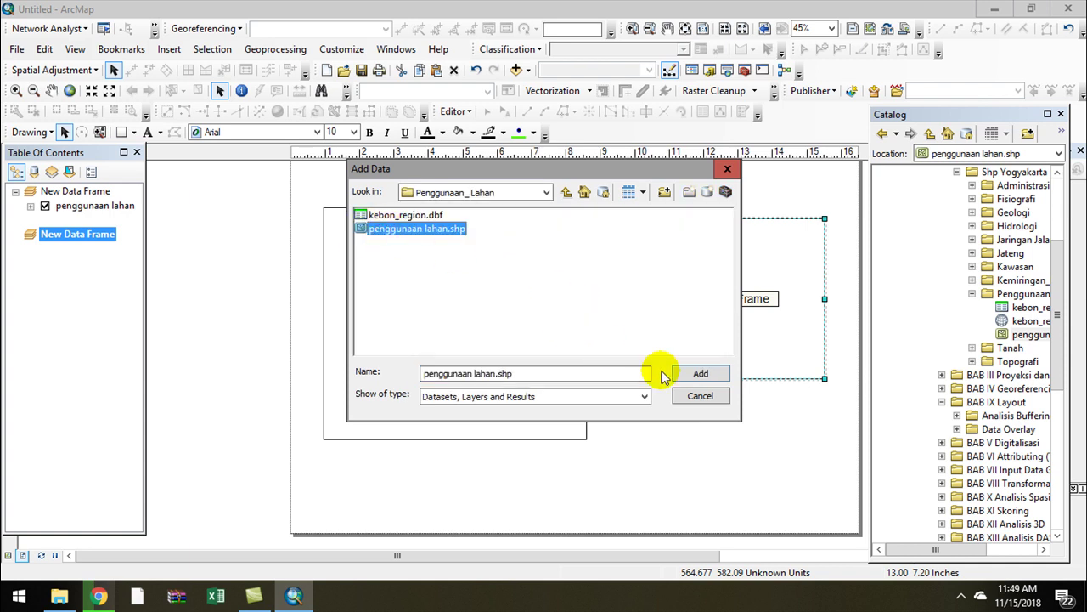
click(690, 372)
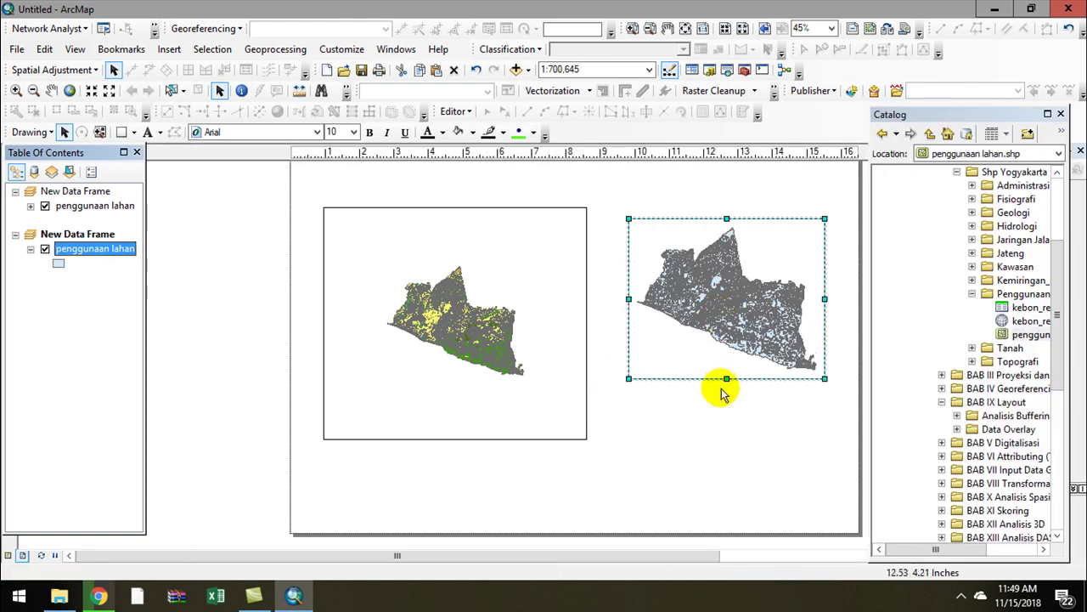
drag(727, 374, 726, 386)
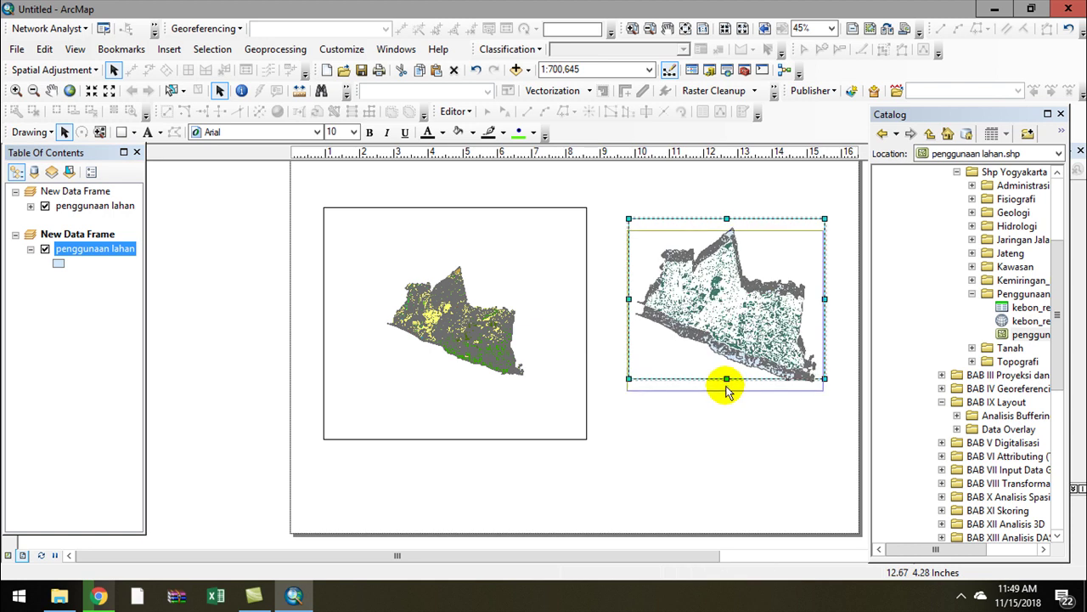
Symbolize the new frame's penggunaan lahan layer by unique values of CLAS1_NAM, adding all values
right_click(78, 253)
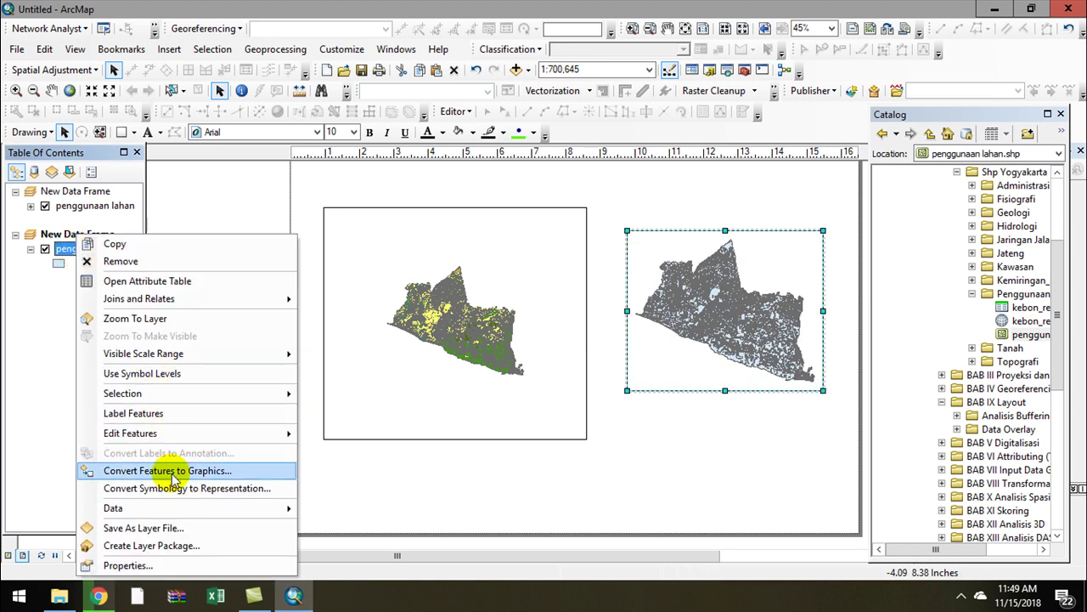
click(163, 563)
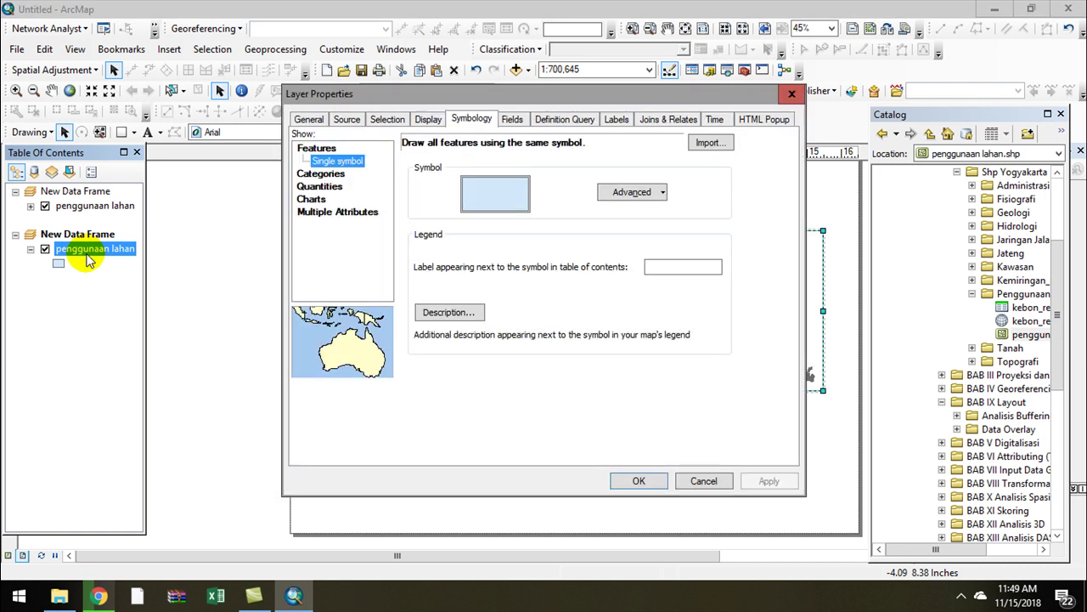
click(321, 175)
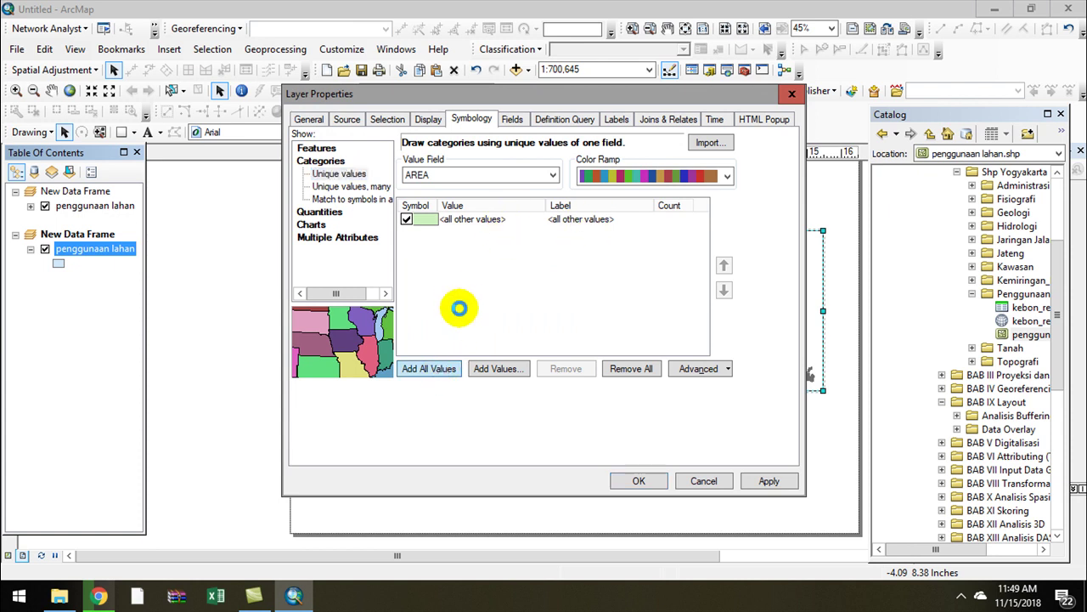
click(673, 354)
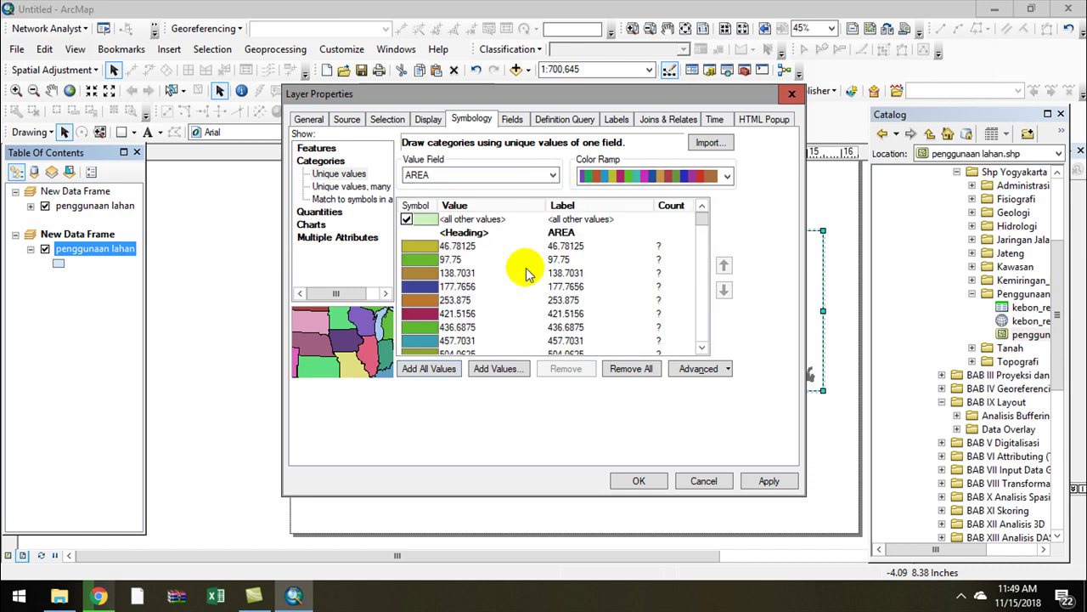
click(553, 176)
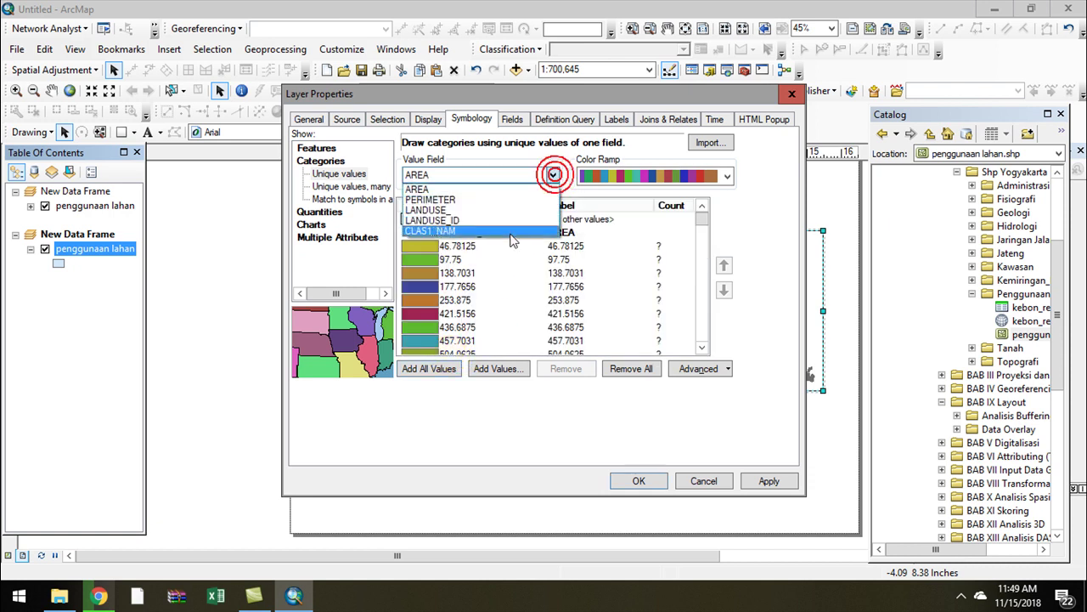
click(510, 233)
click(455, 370)
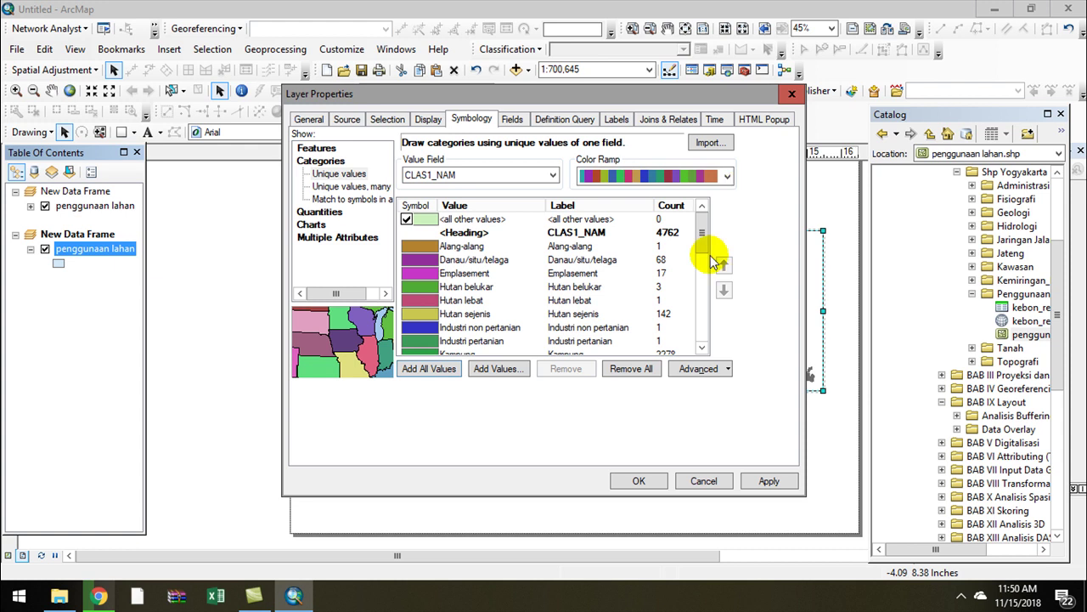
Choose a multicoloured color ramp for the land-use categories and accept the layer properties
click(727, 175)
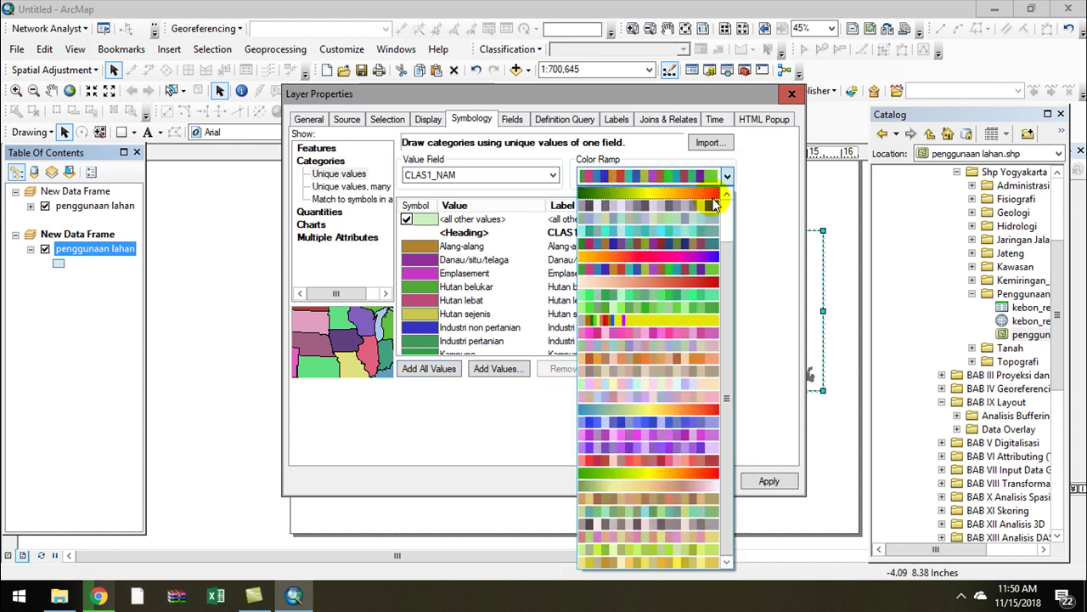
click(673, 270)
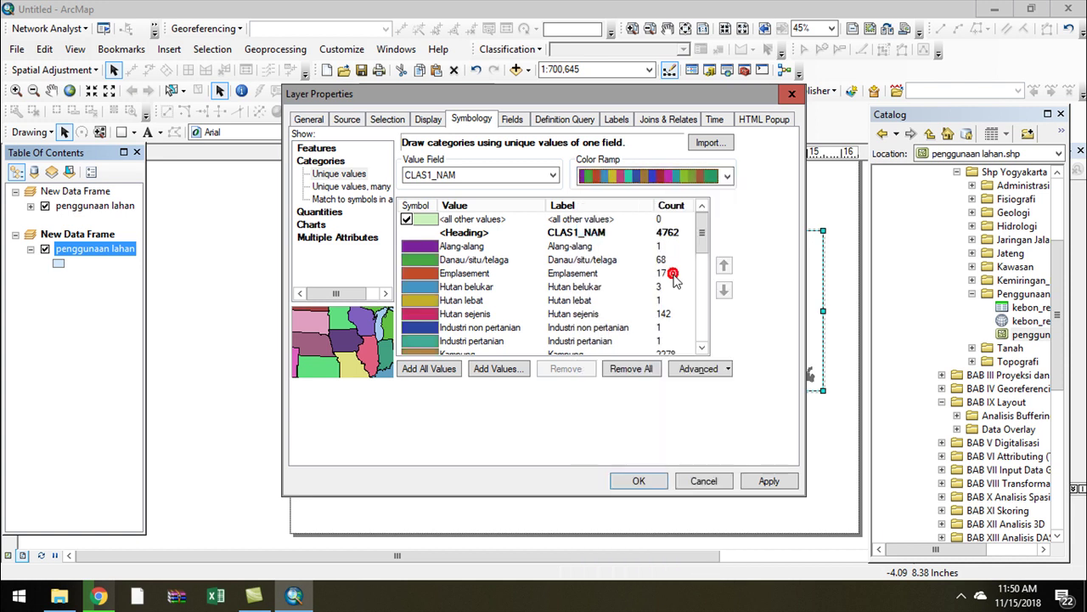
click(636, 482)
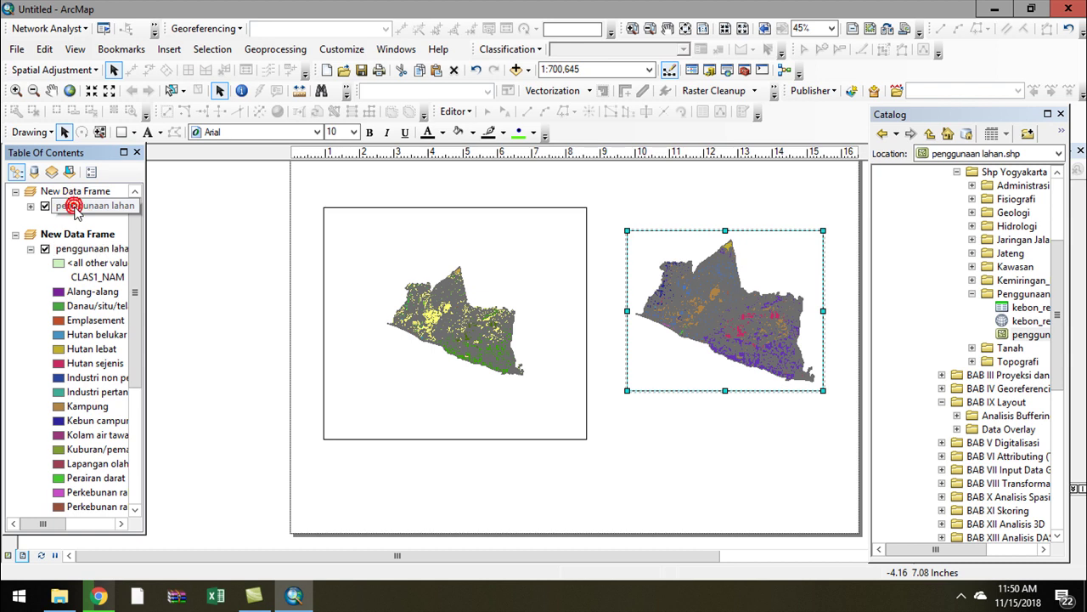
Regenerate the category colours of the first data frame's penggunaan lahan layer by adding all CLAS1_NAM values, and apply them
right_click(76, 212)
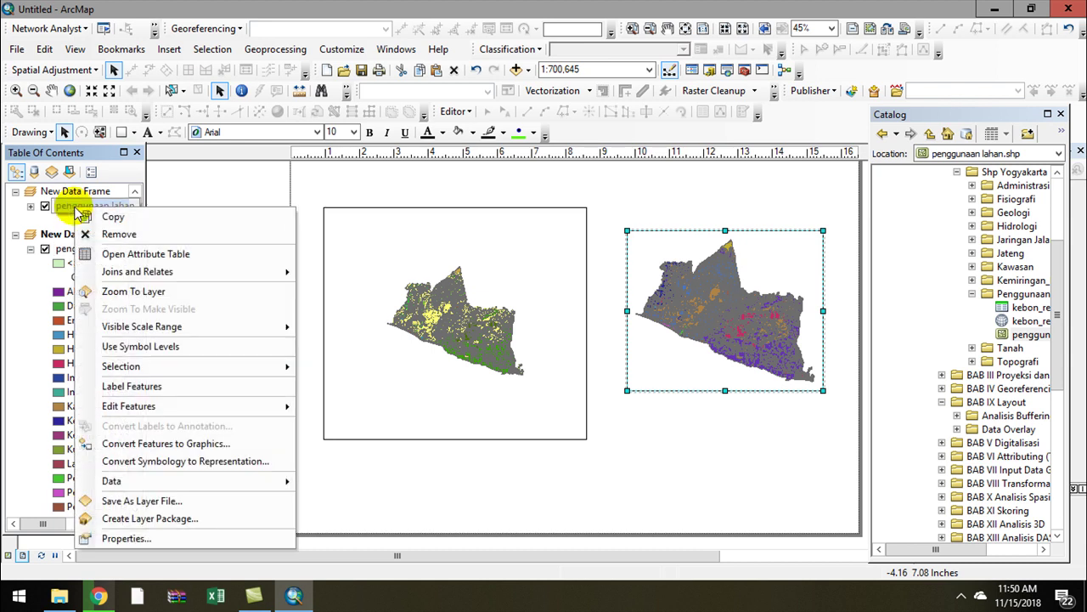
click(204, 538)
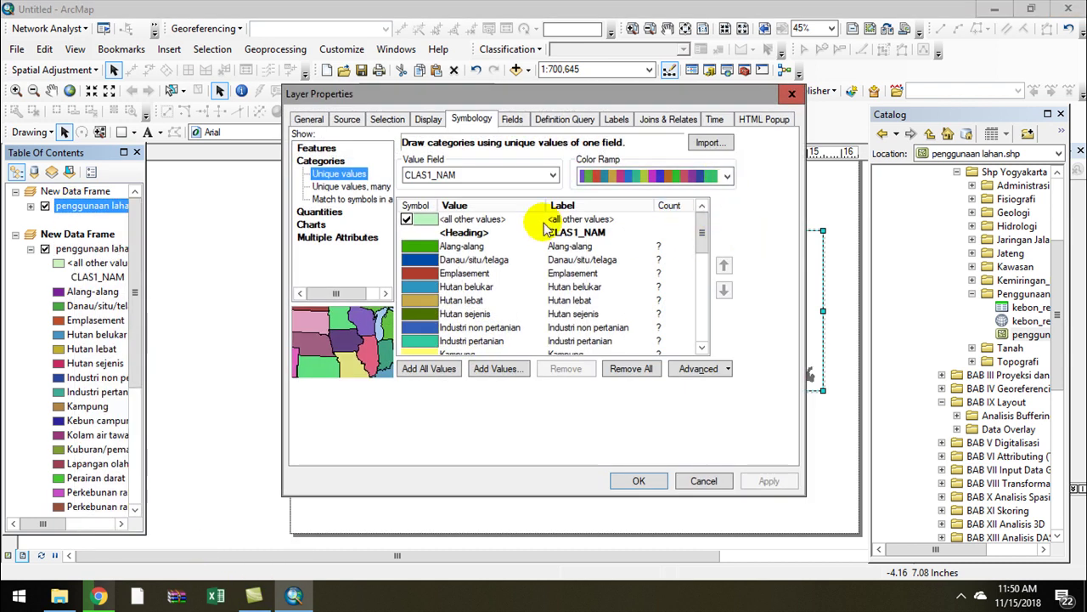
click(441, 368)
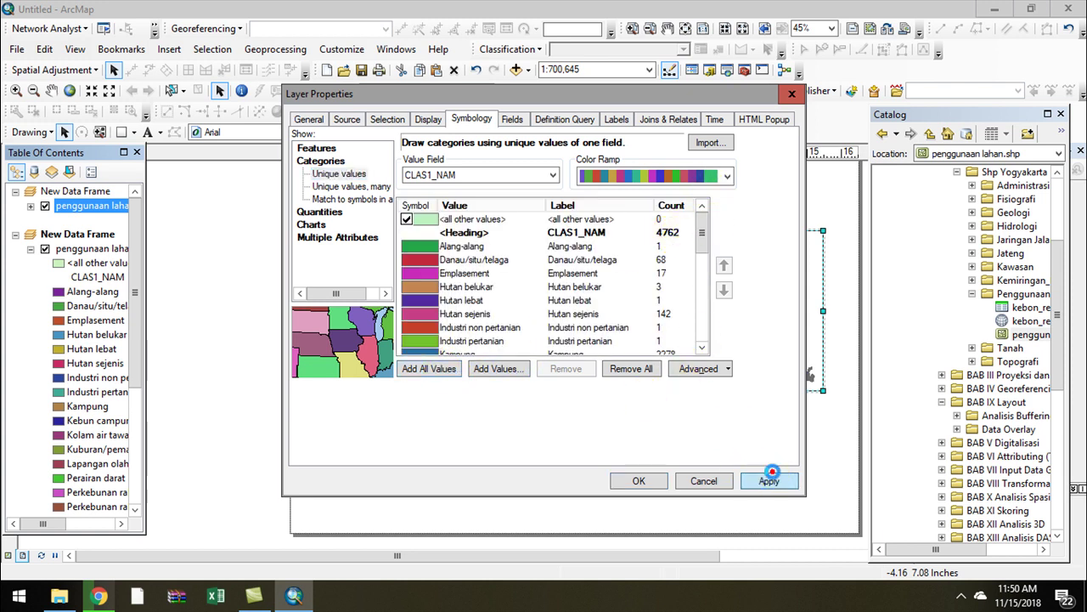
click(768, 481)
click(649, 480)
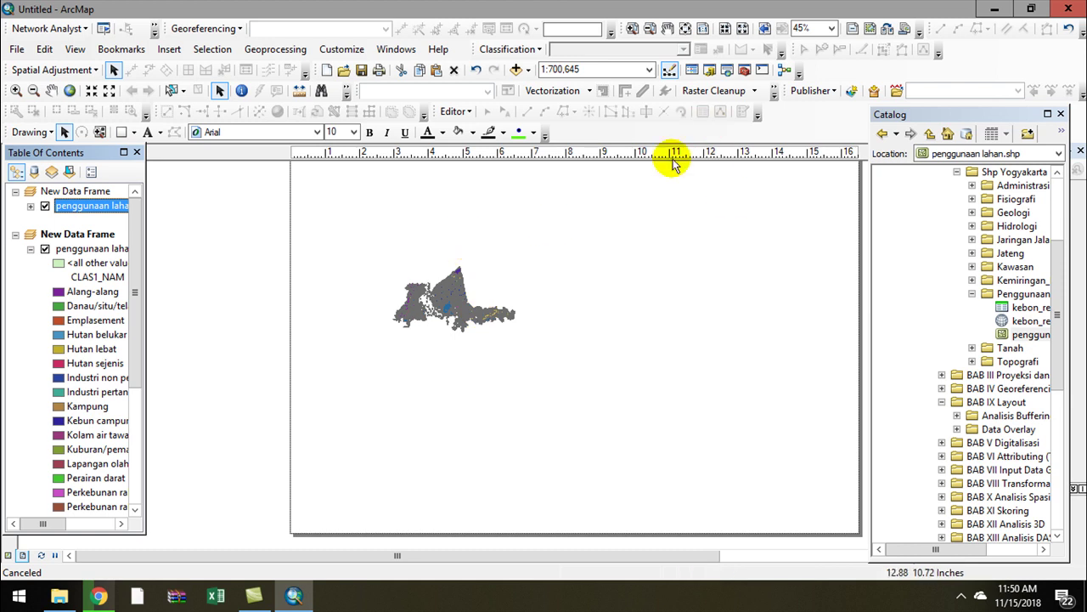
Zoom in on the eastern part of the land-use map inside the smaller data frame
scroll(541, 269, up, 1)
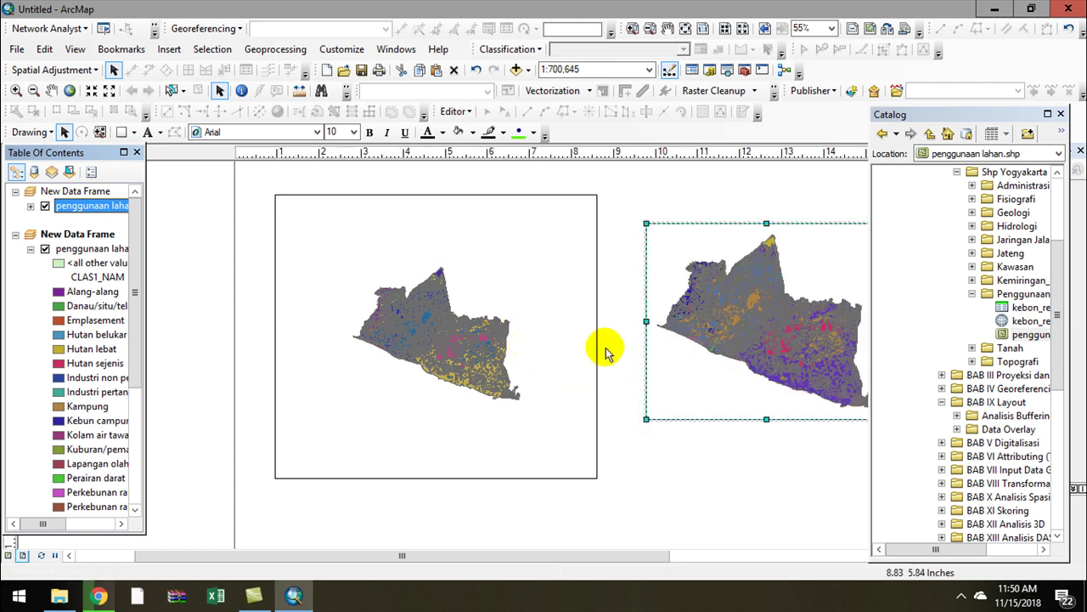
click(542, 351)
click(557, 355)
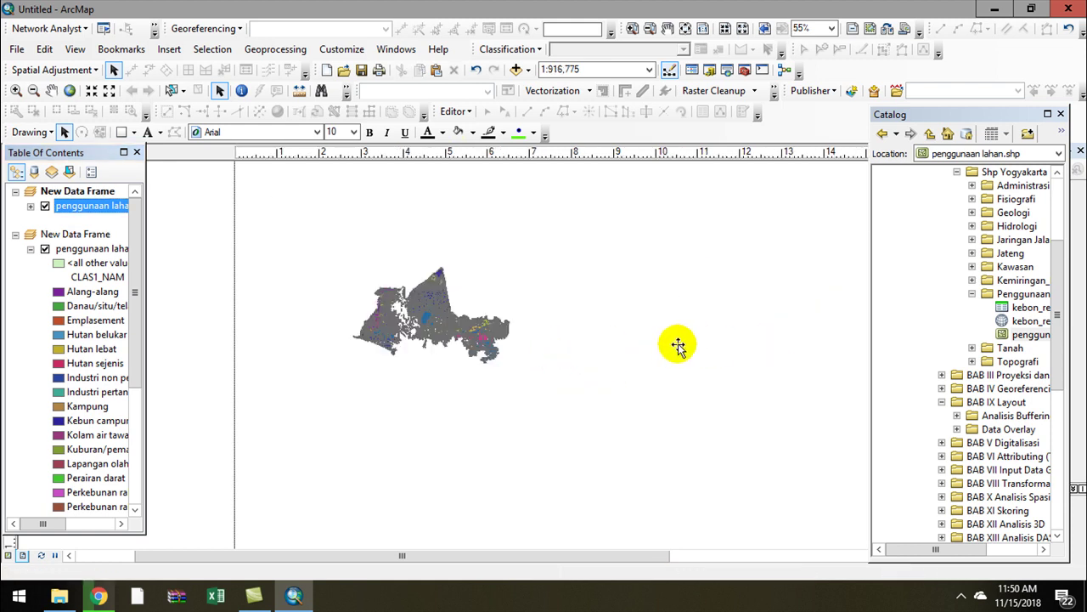
drag(651, 558, 711, 555)
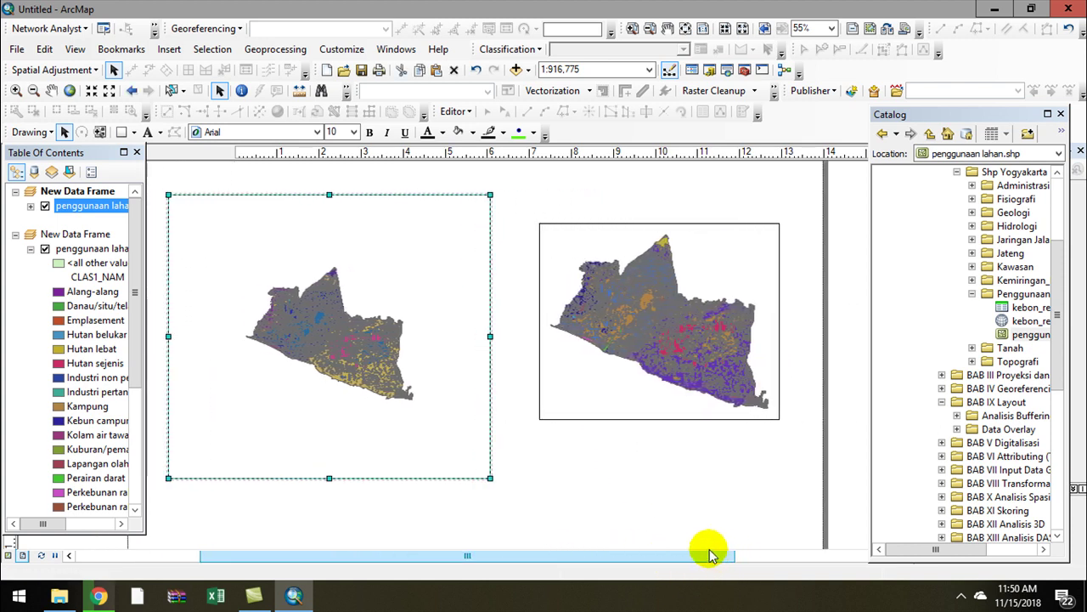
click(15, 92)
click(606, 282)
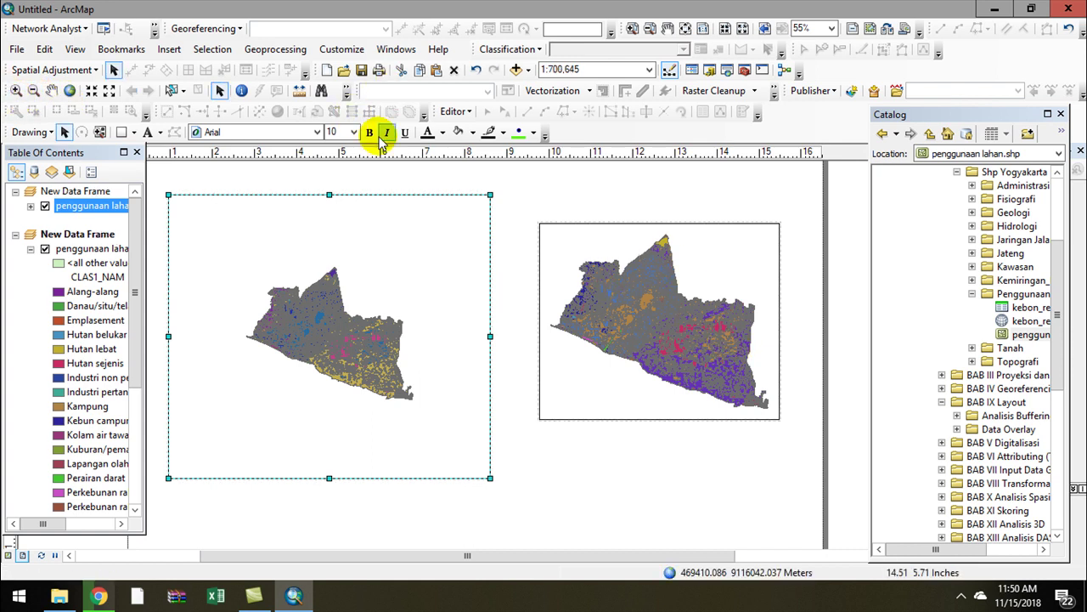
click(642, 278)
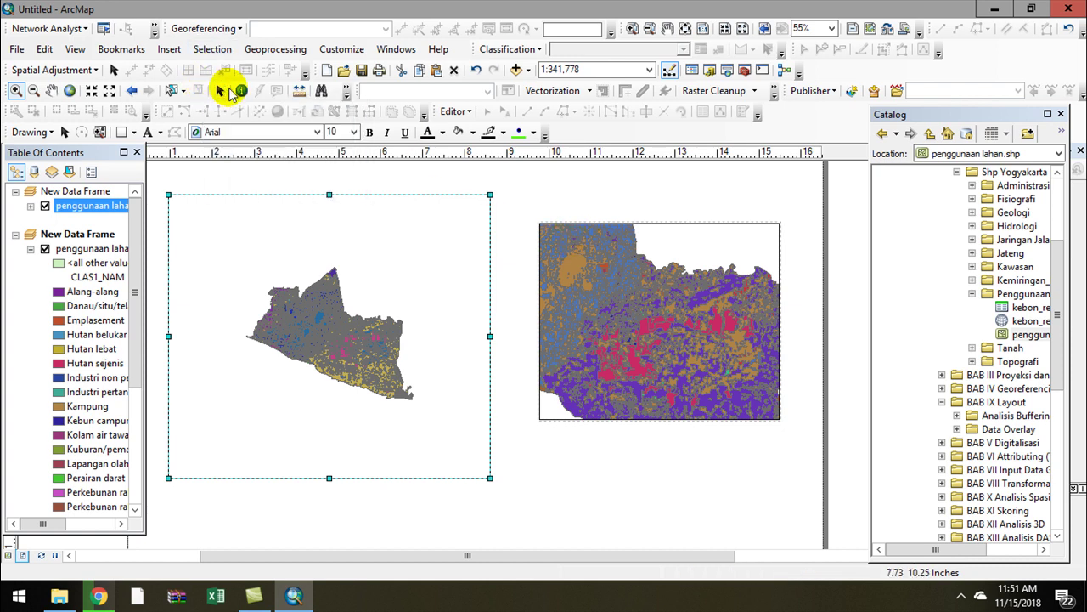
click(219, 90)
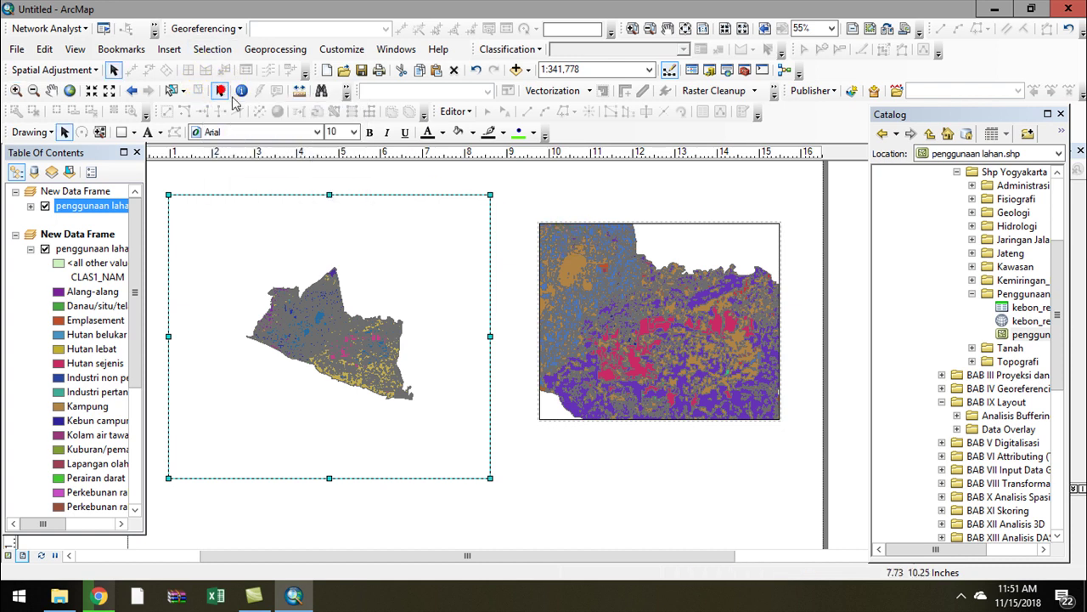
Add an extent indicator for the other data frame to the smaller data frame's properties and apply it
right_click(613, 265)
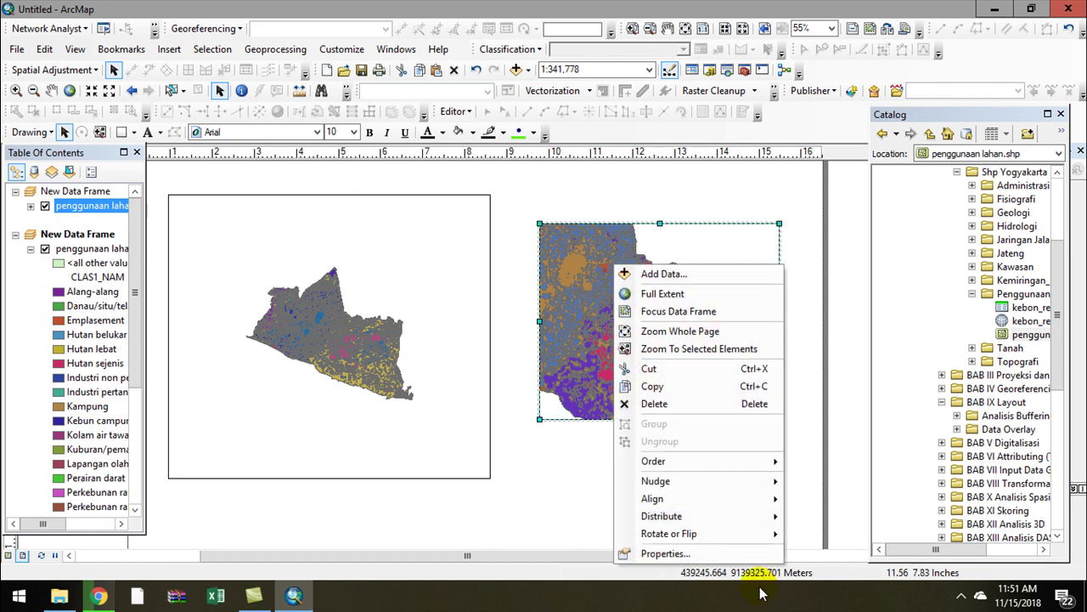
click(717, 557)
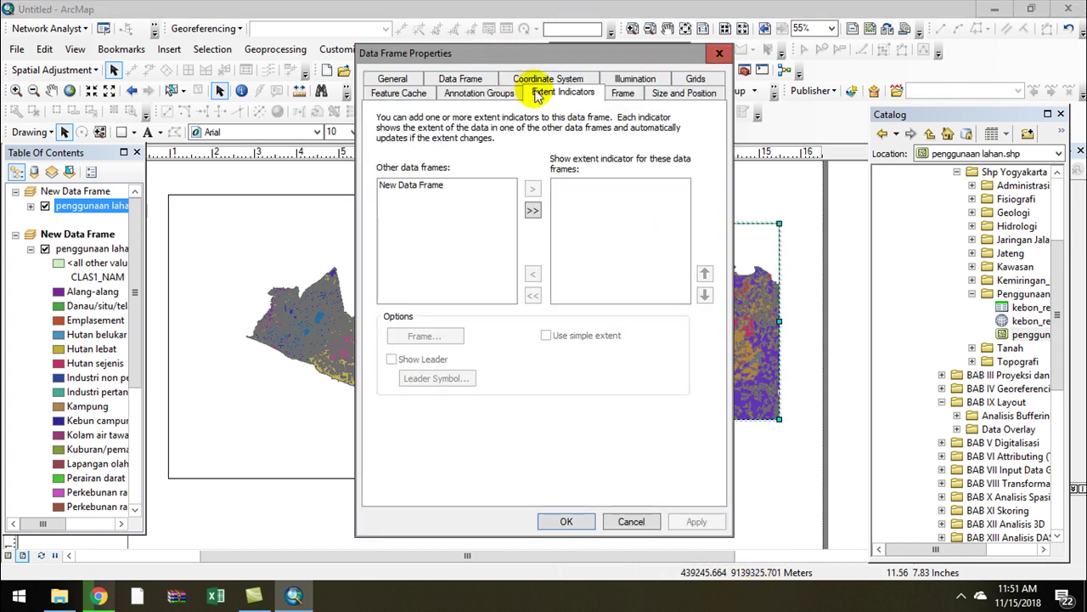
click(505, 94)
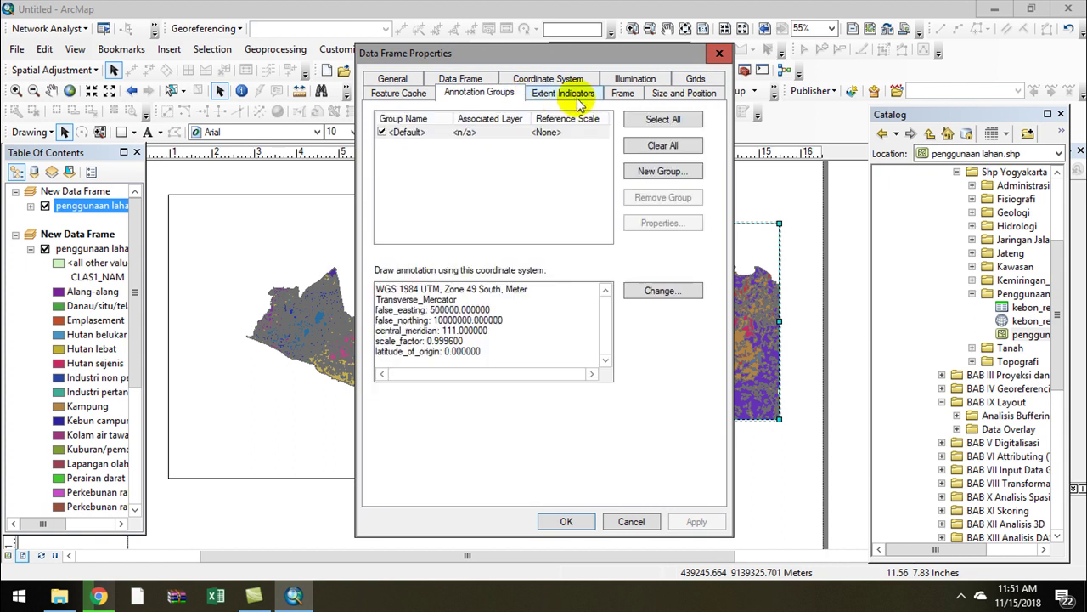
click(575, 98)
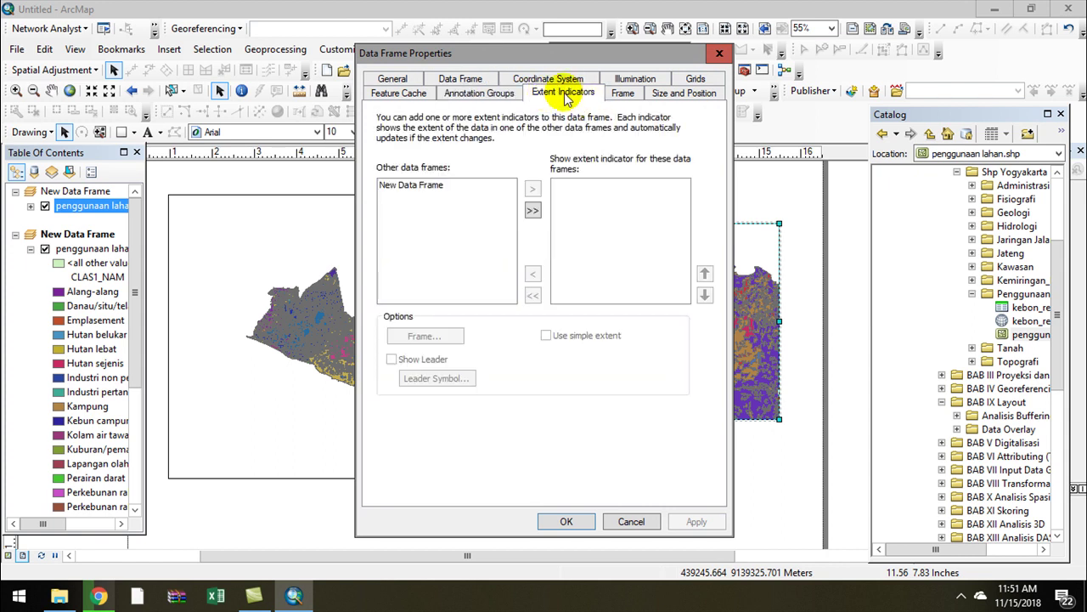
click(430, 188)
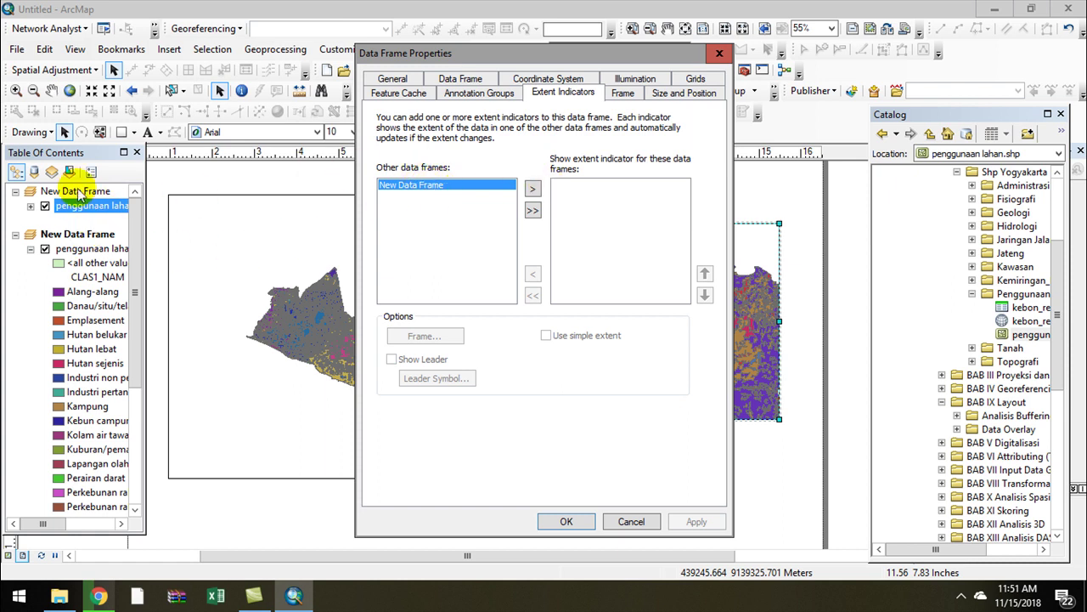
click(532, 189)
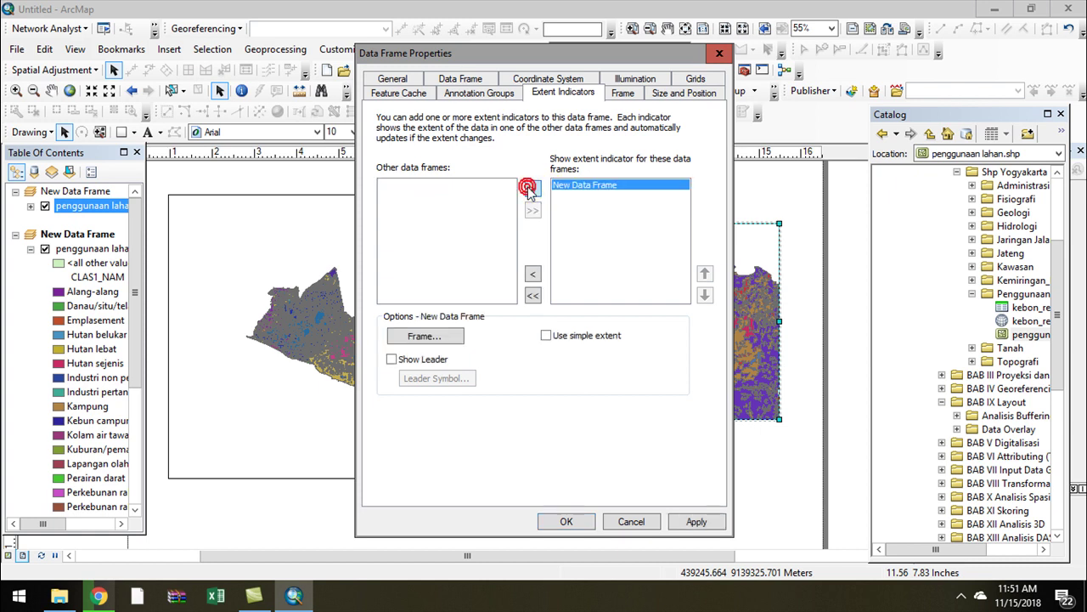
click(696, 521)
click(564, 521)
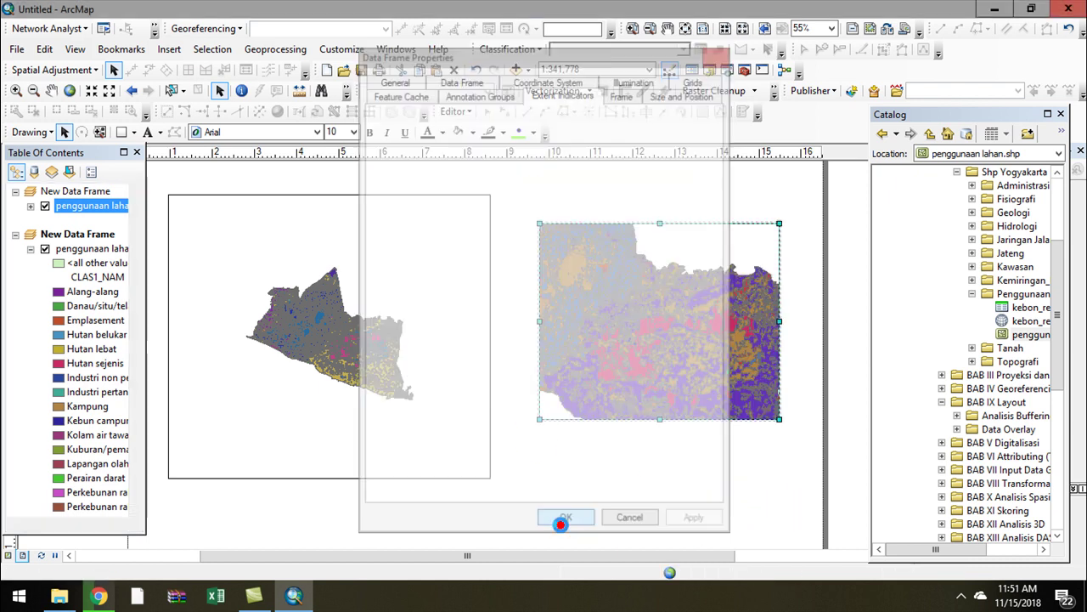
Move the smaller data frame slightly up and to the right on the layout page
click(666, 357)
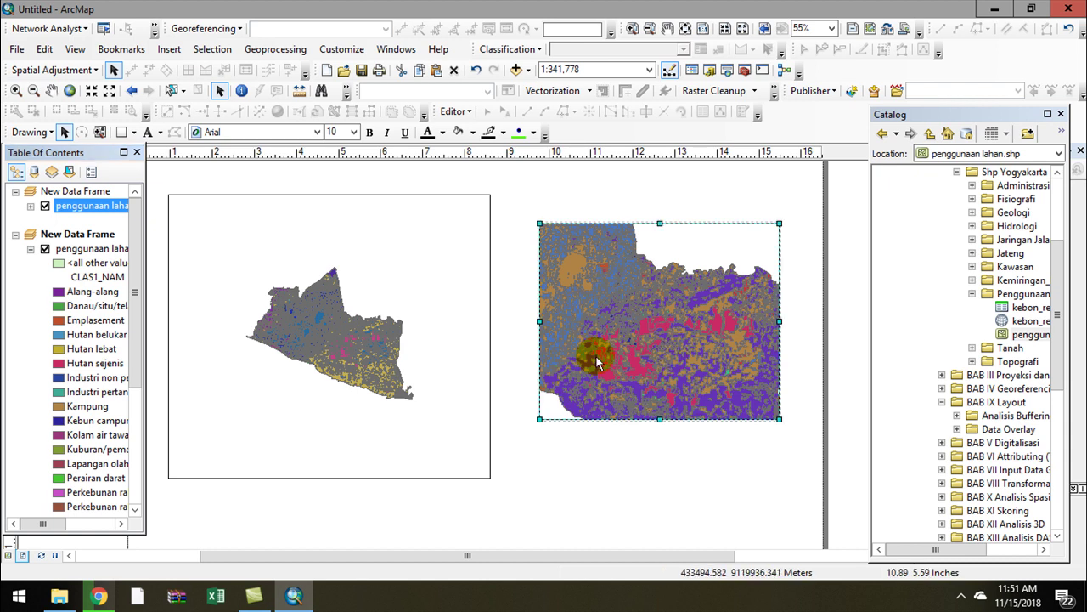
scroll(601, 342, down, 1)
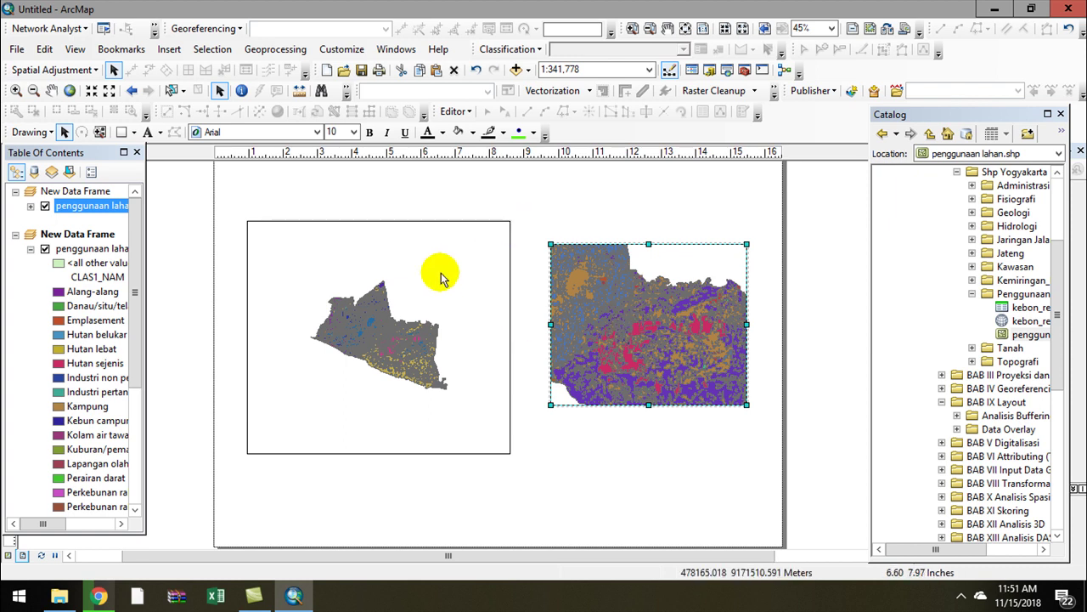
click(78, 233)
drag(620, 331, 625, 319)
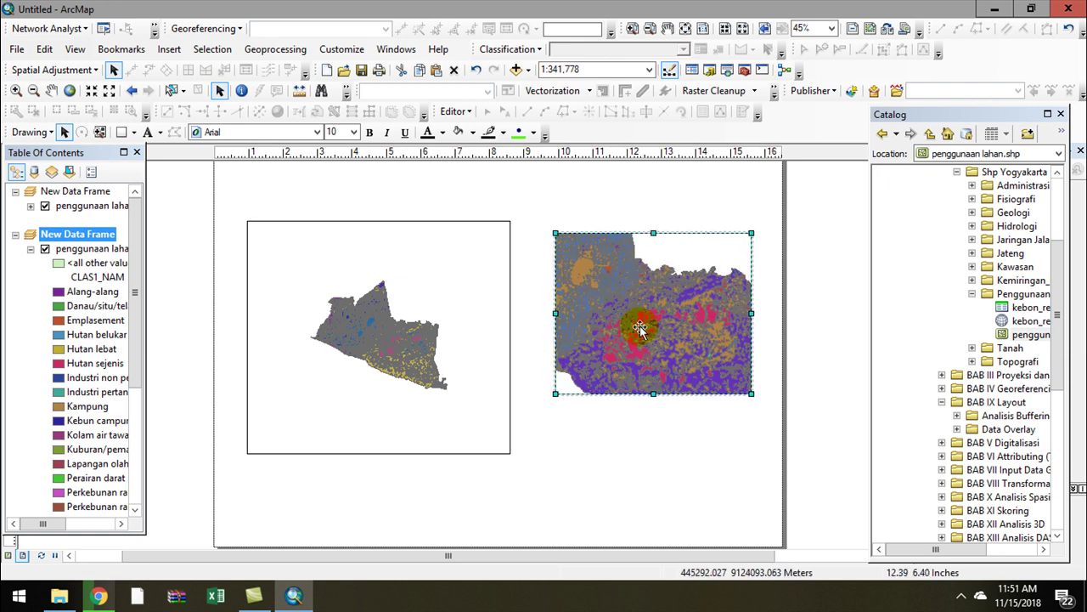
Zoom the larger data frame's map in on the eastern land-use area, to a scale of about 1:144,000
click(435, 351)
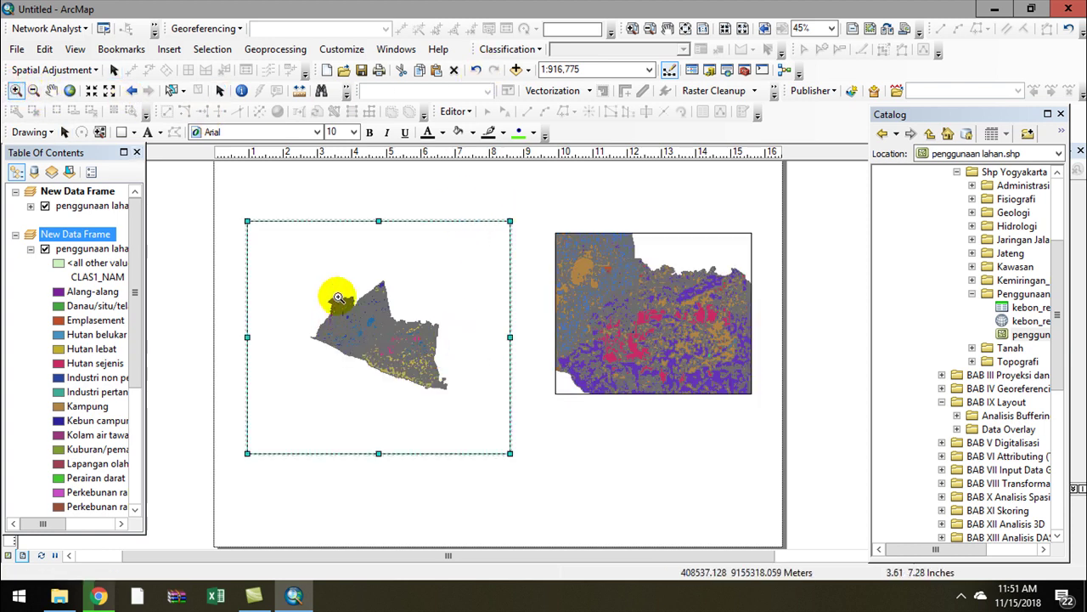
drag(470, 371, 469, 370)
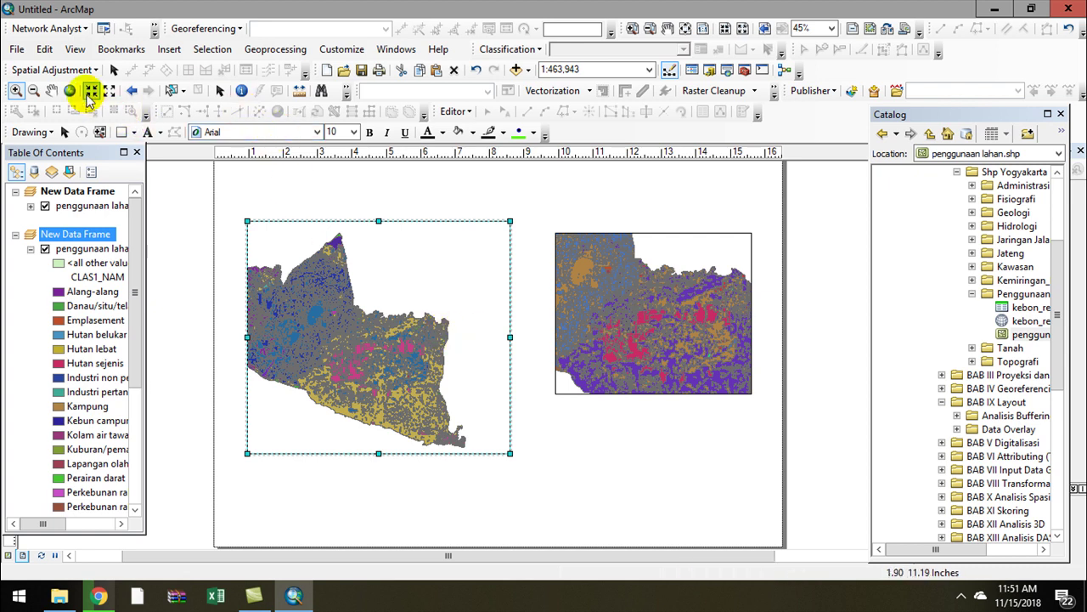
drag(305, 287, 464, 410)
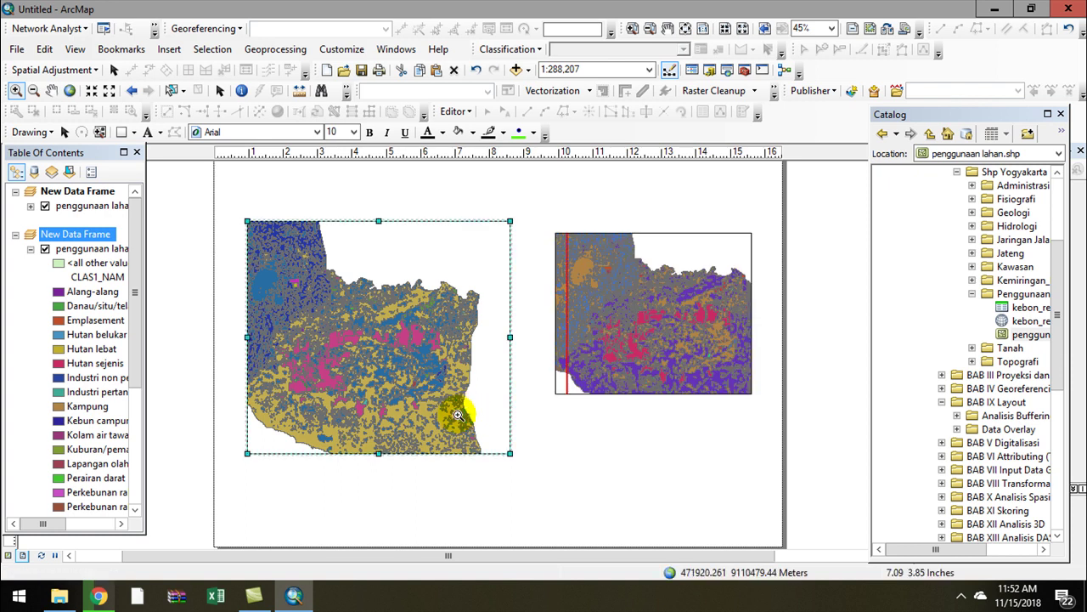
drag(431, 359, 435, 366)
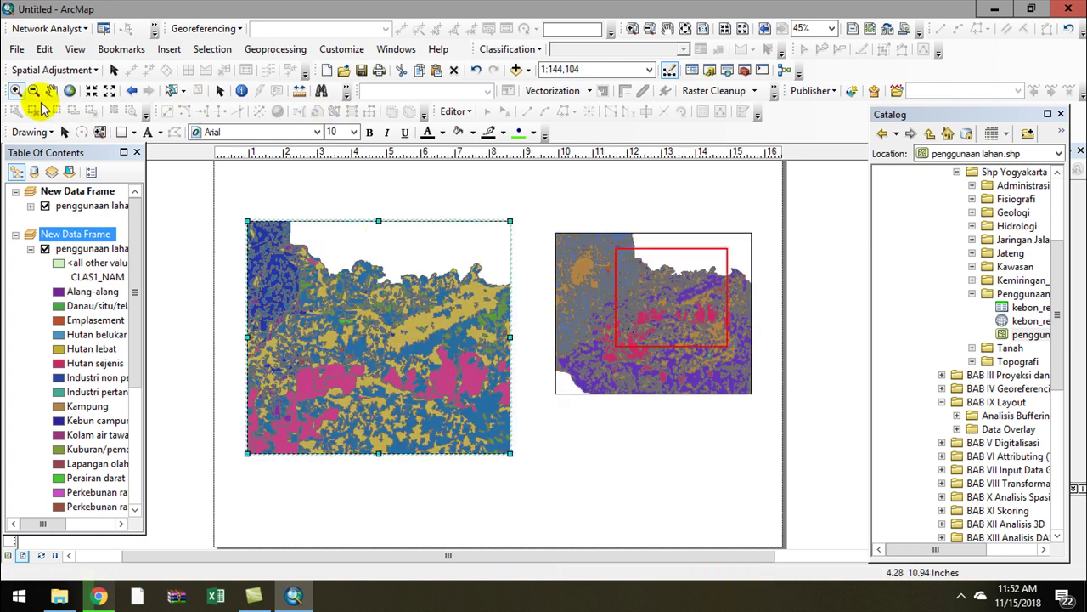
Zoom out the smaller data frame's map until the whole region fits inside the frame
click(34, 88)
click(591, 271)
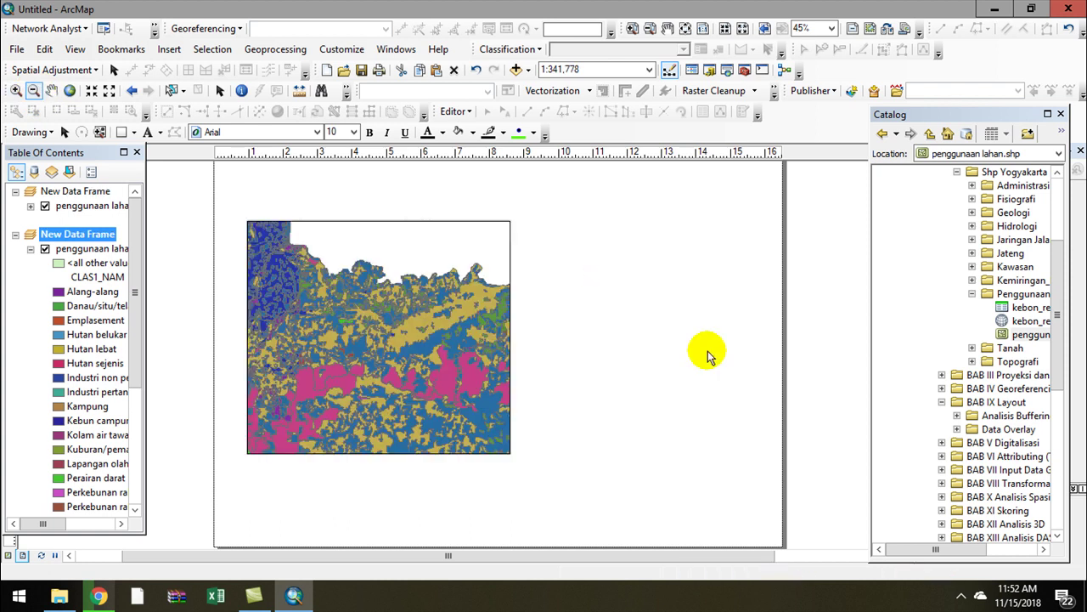
click(113, 69)
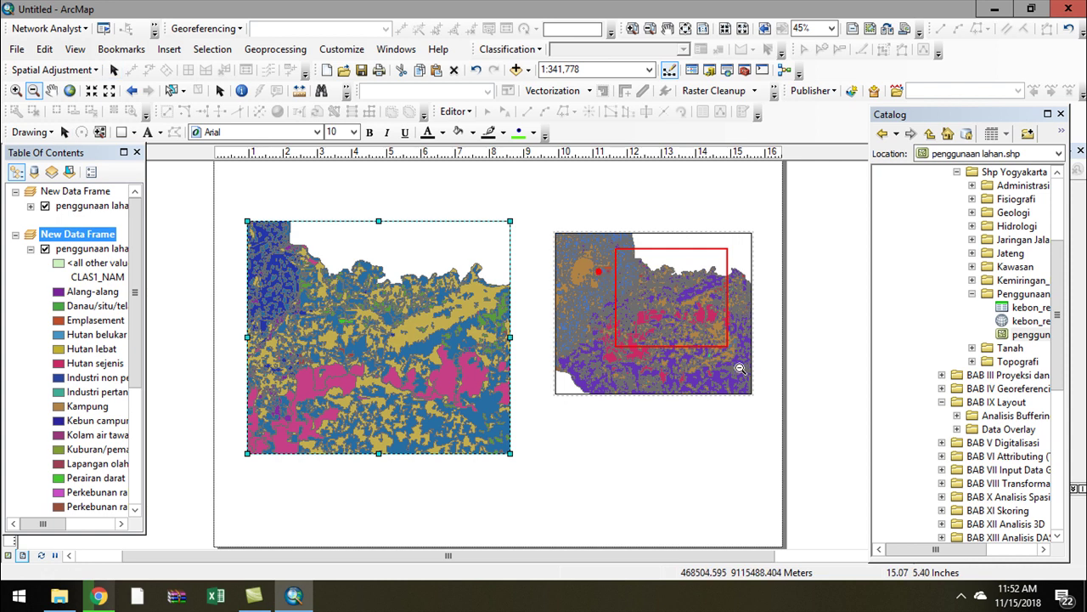
drag(730, 360, 719, 354)
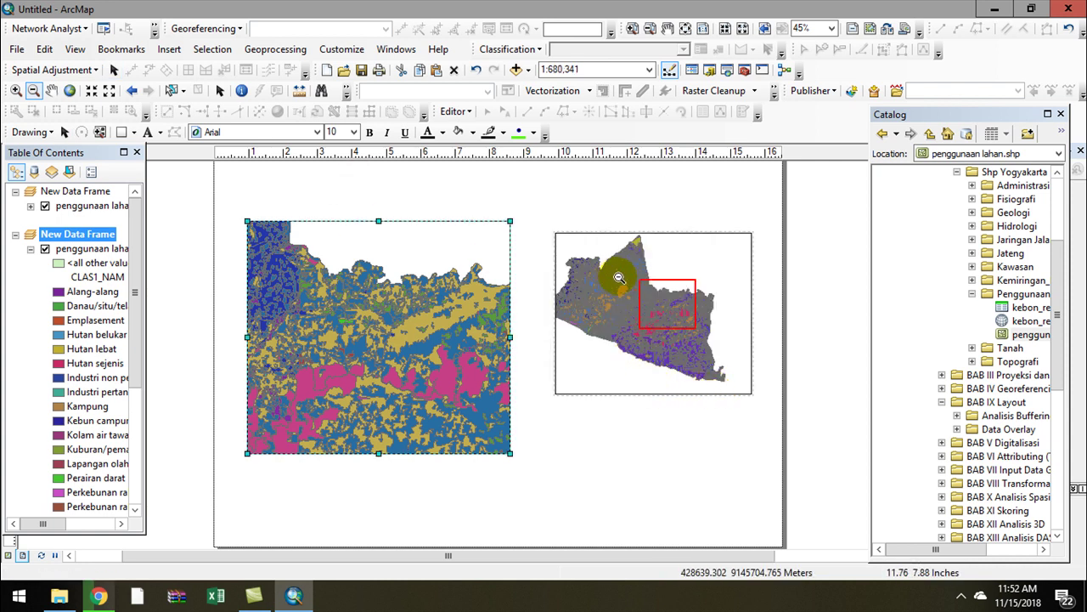
click(681, 343)
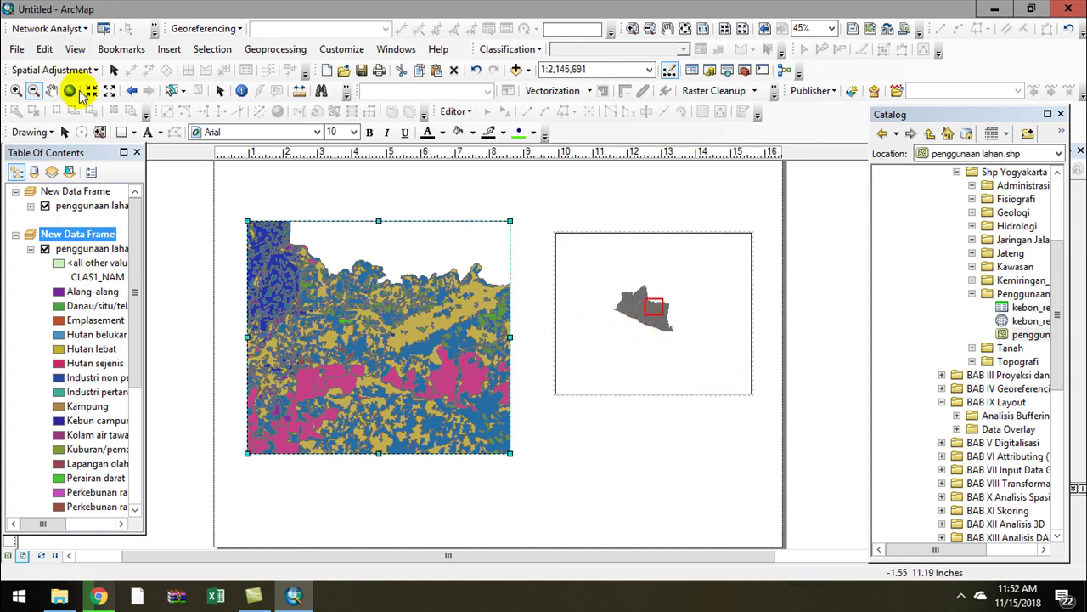
Zoom the larger data frame's map in further on the eastern area, to a scale of about 1:88,600
click(353, 332)
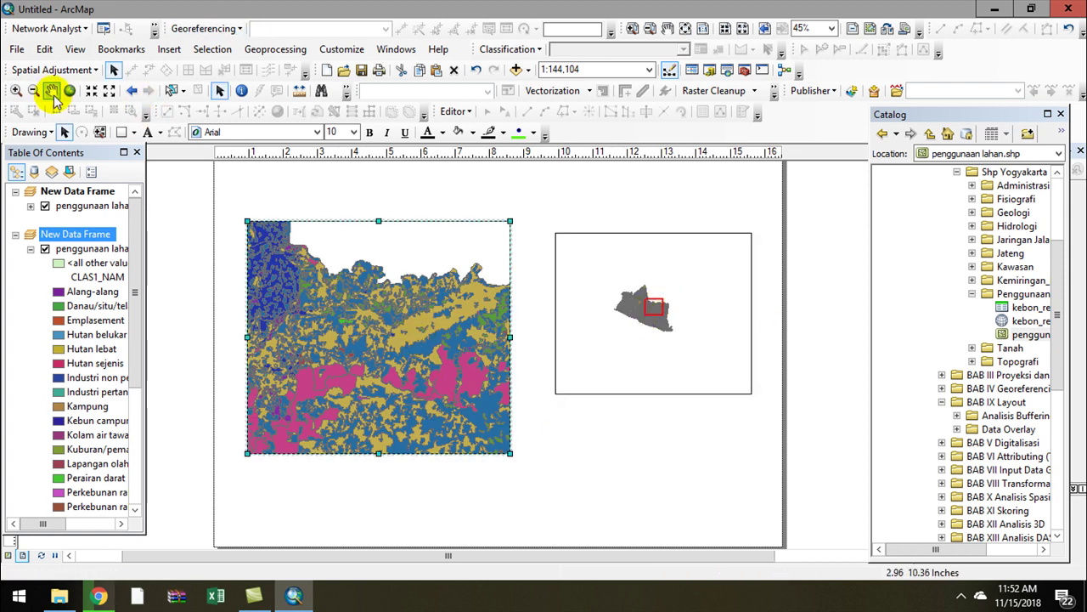
click(16, 90)
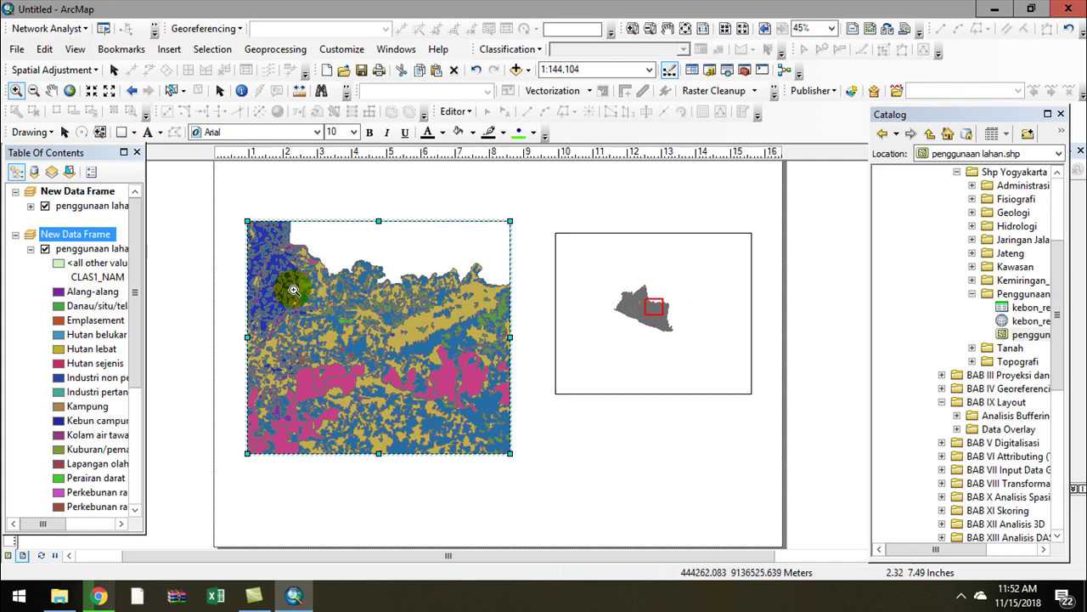
scroll(450, 389, up, 3)
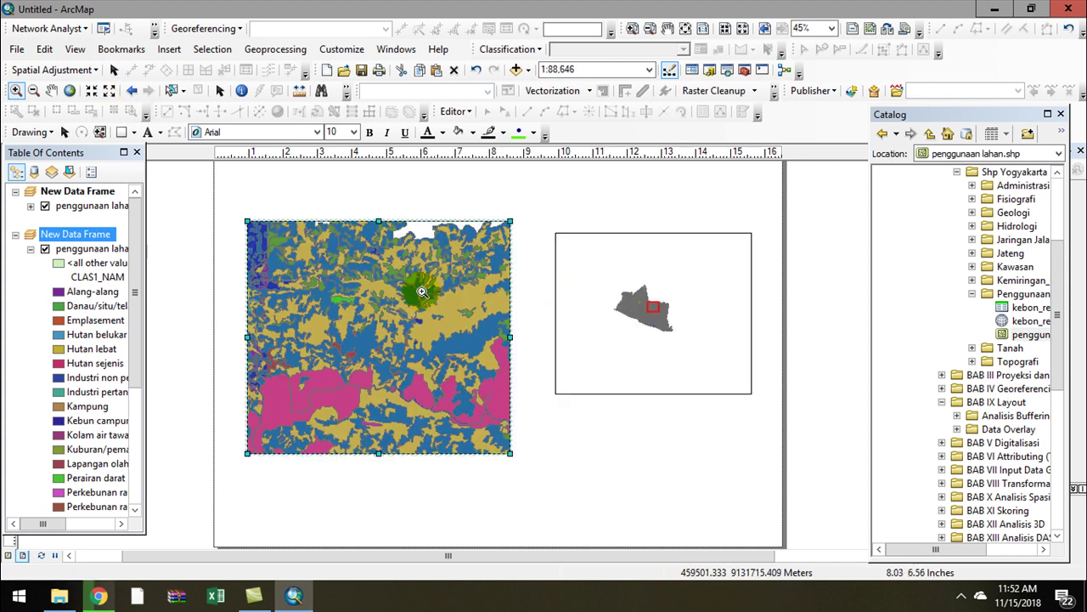
Enlarge the larger data frame from its upper-right corner and shift its map extent westward to the central part of the region
click(220, 91)
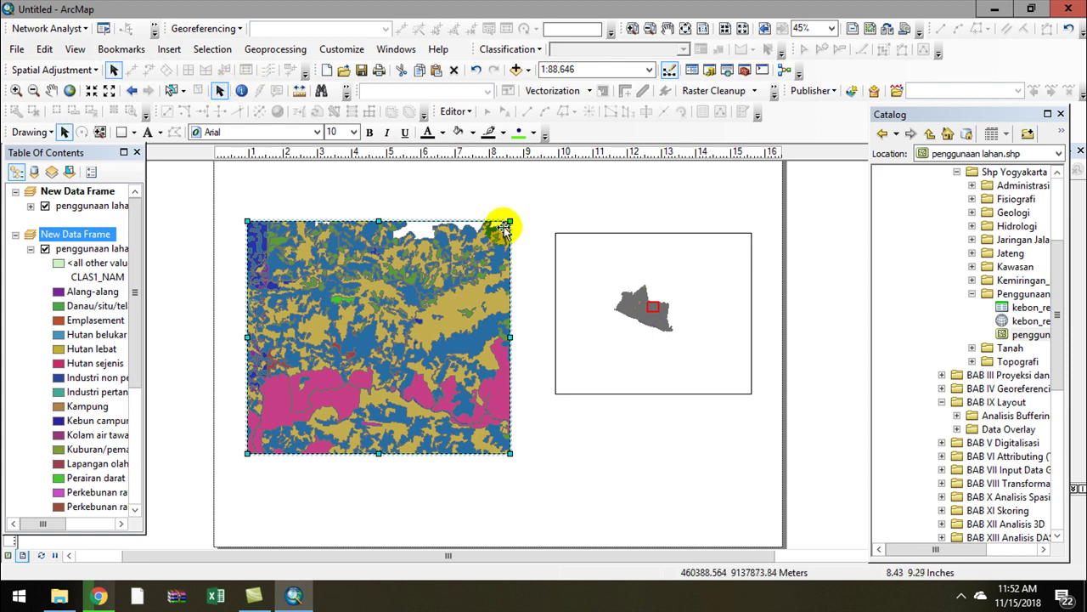
drag(509, 221, 541, 171)
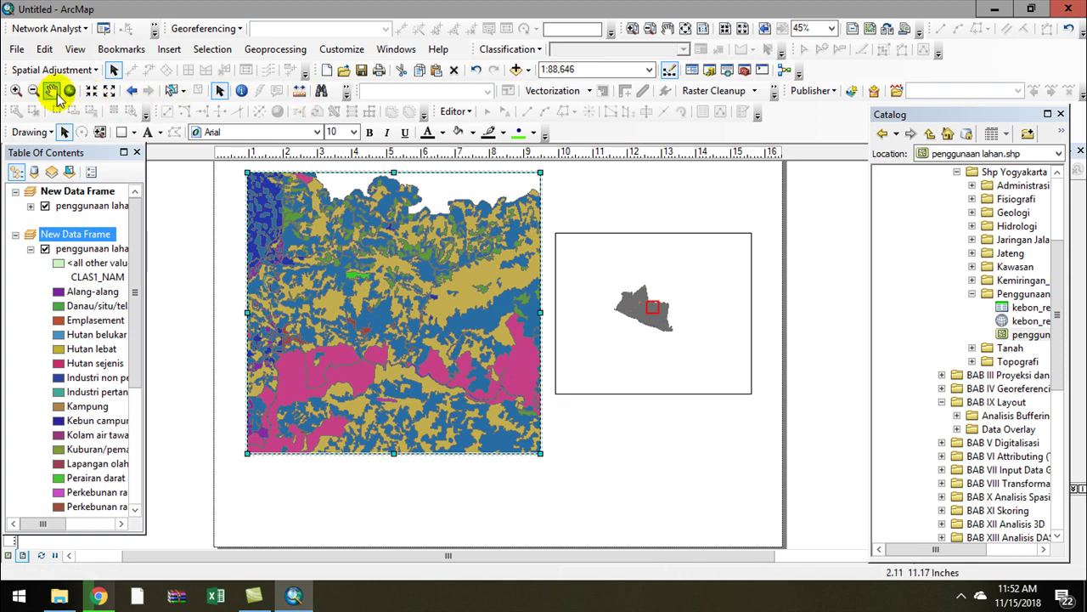
drag(346, 380, 354, 329)
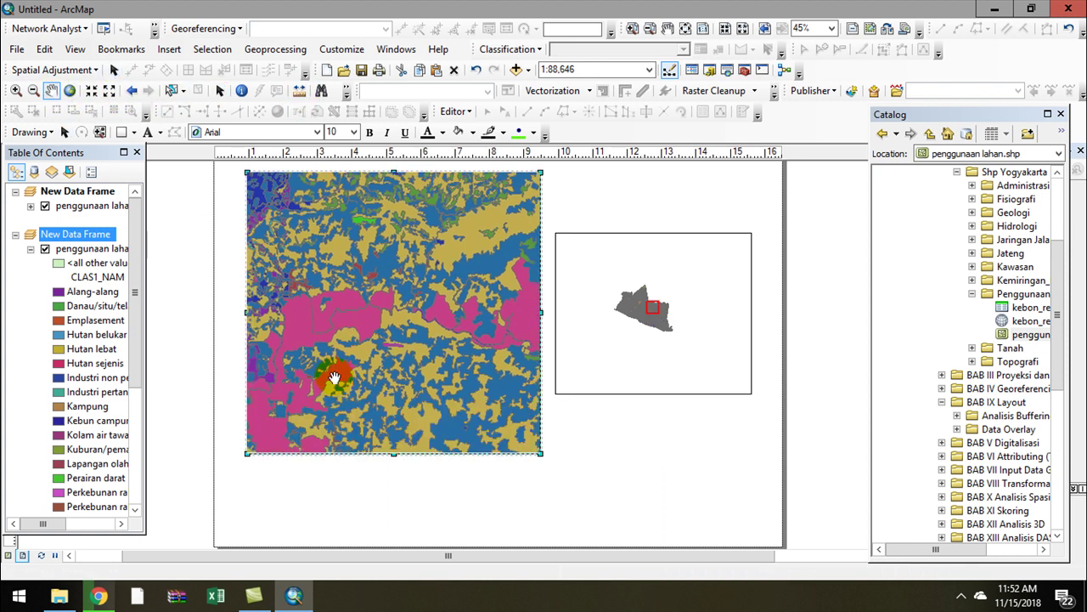
mouse_move(328, 393)
mouse_down()
mouse_move(369, 352)
mouse_move(373, 359)
mouse_up()
drag(301, 349, 347, 360)
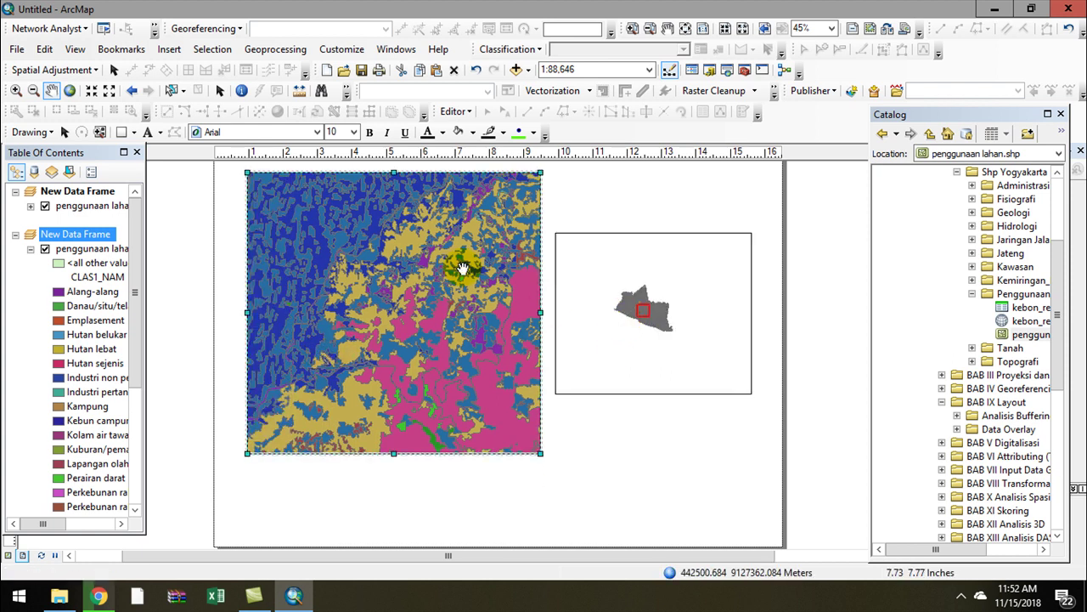
Zoom the smaller data frame's map in around the whole region so it fills the frame, at about 1:758,000
click(581, 272)
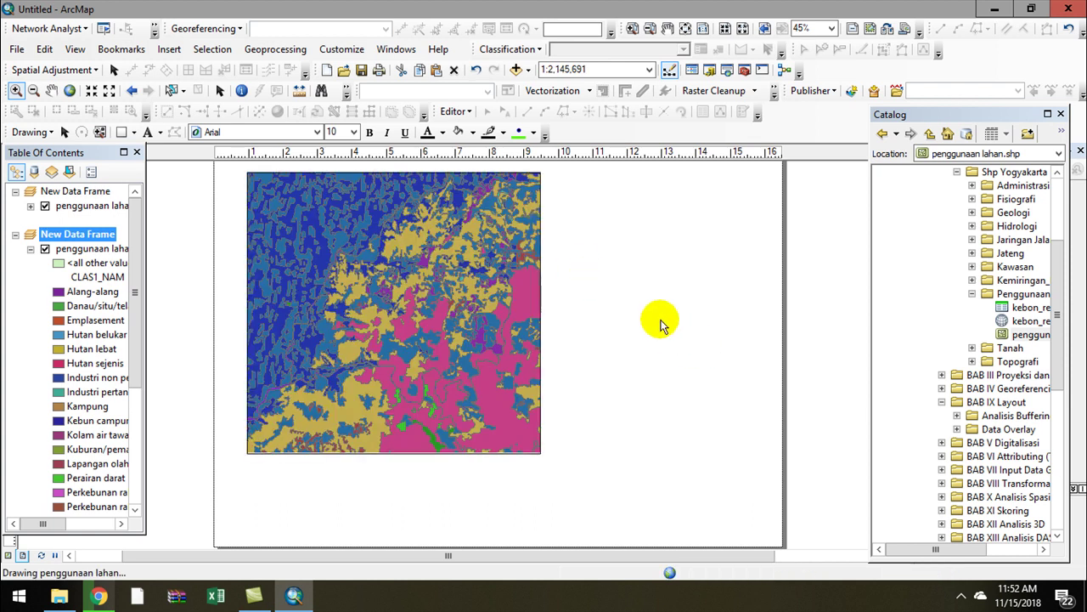
click(15, 90)
drag(583, 274, 693, 348)
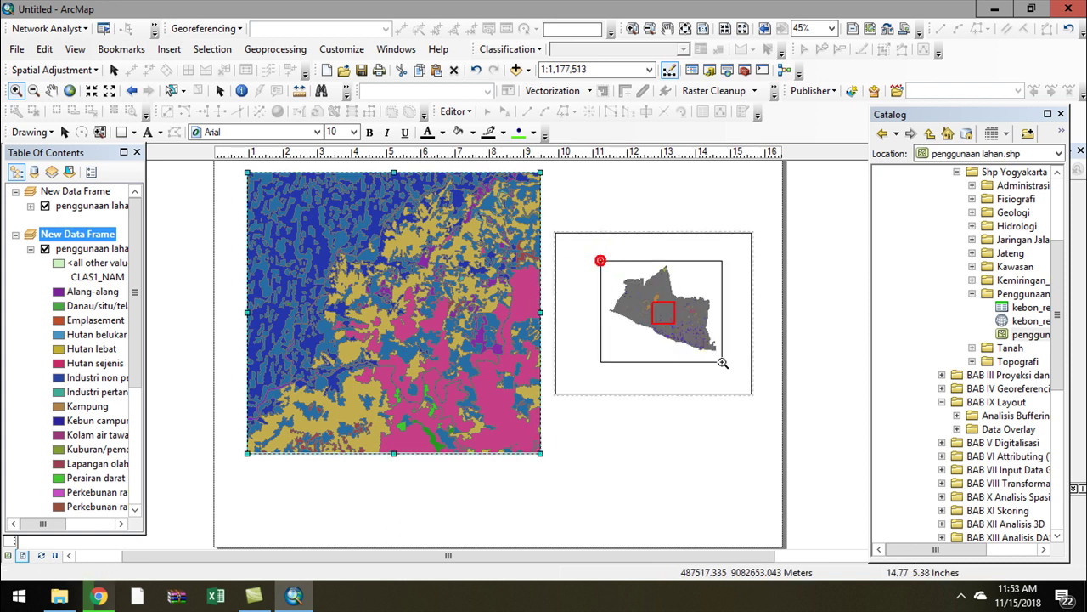
click(719, 360)
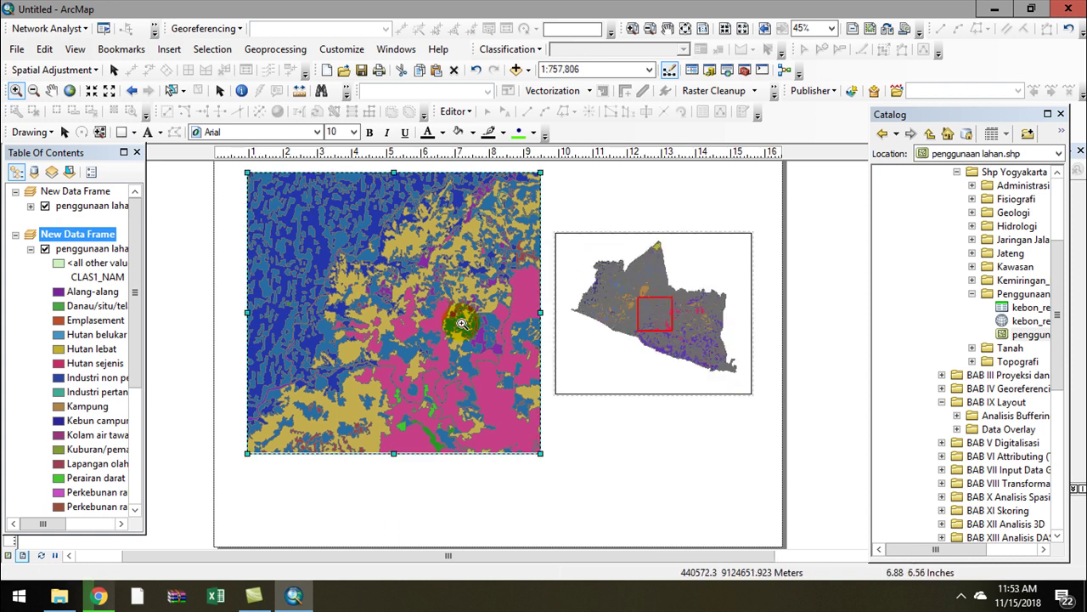
Give the larger data frame a red border with 100% rounding and apply the frame properties
click(219, 90)
click(291, 213)
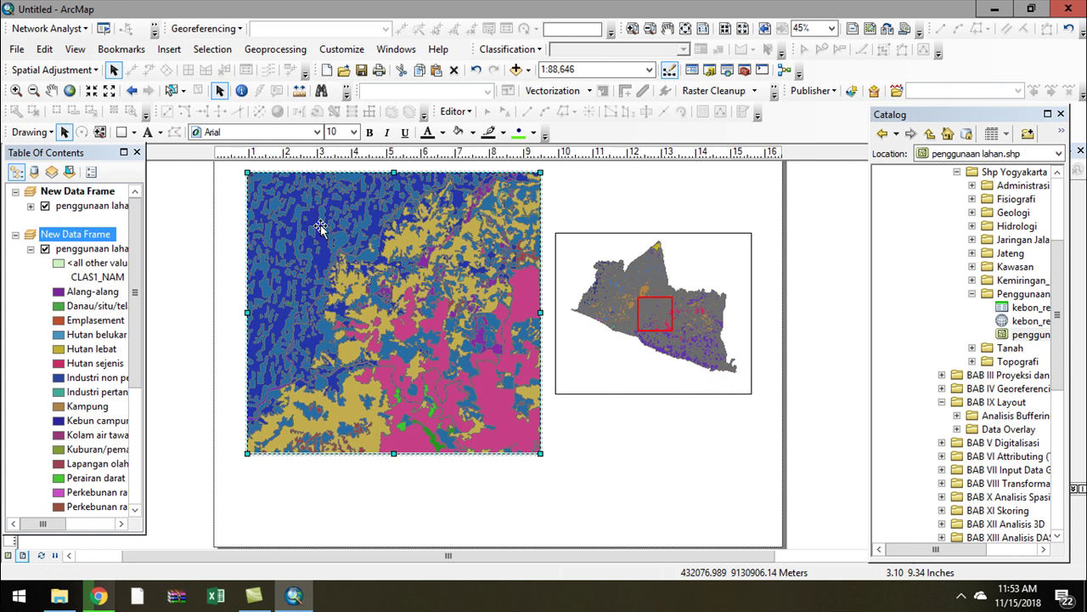
right_click(319, 226)
click(372, 515)
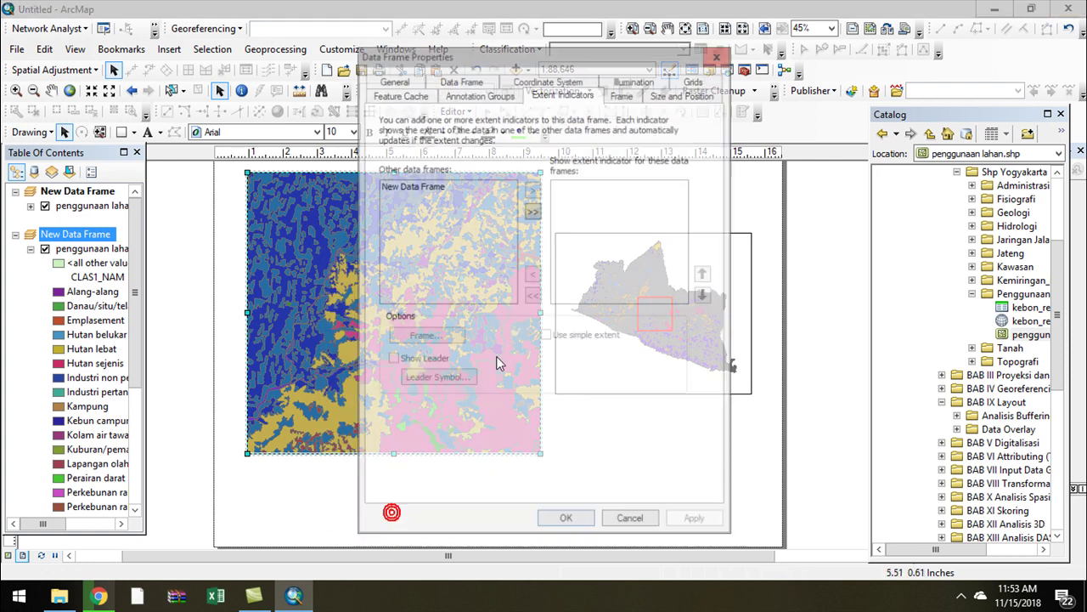
click(623, 93)
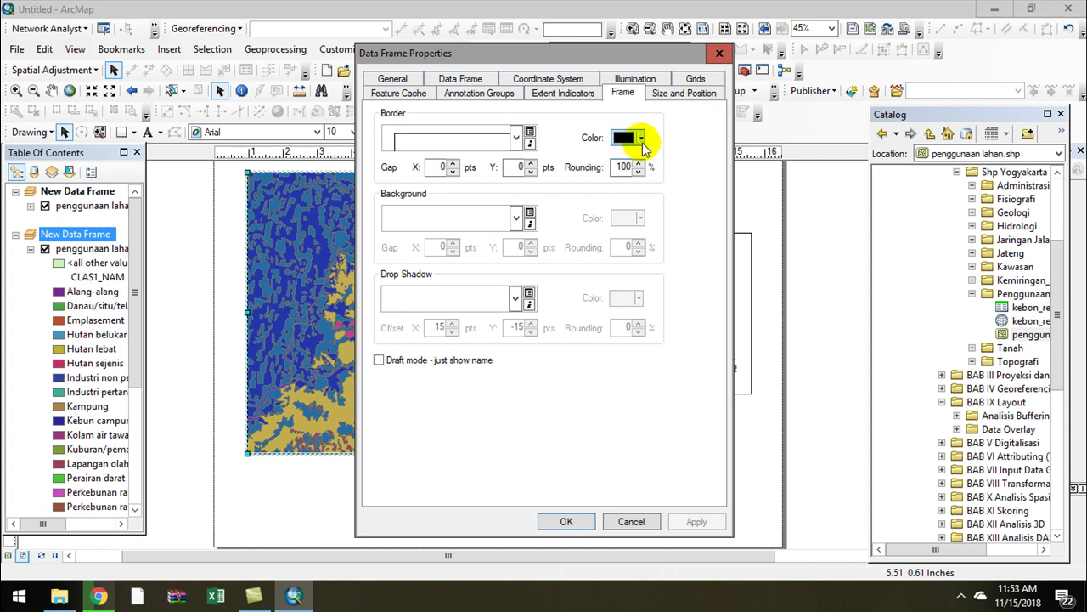
click(641, 138)
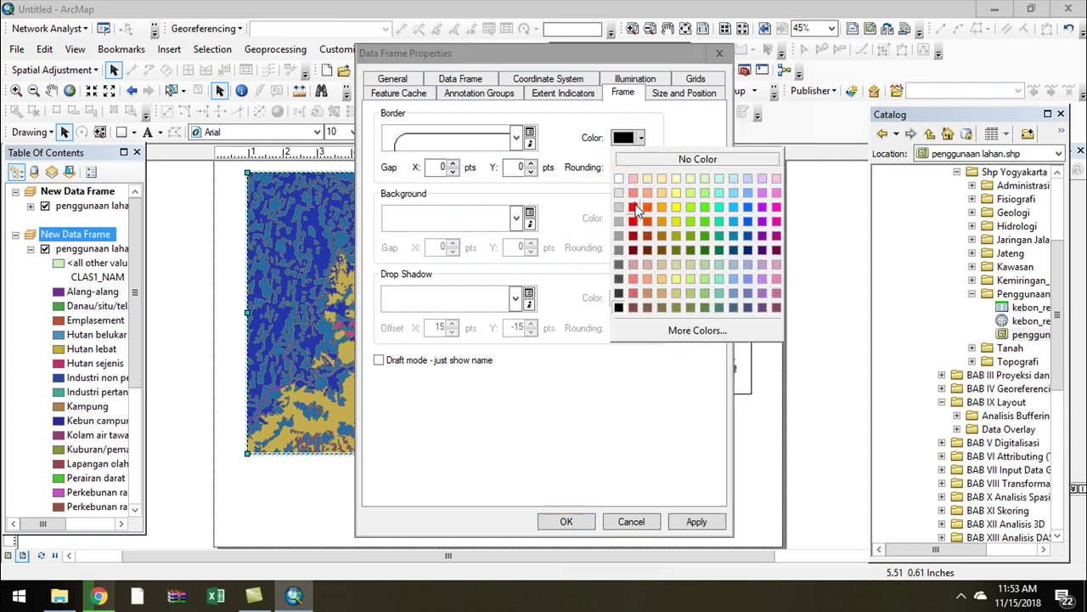
click(635, 209)
click(695, 520)
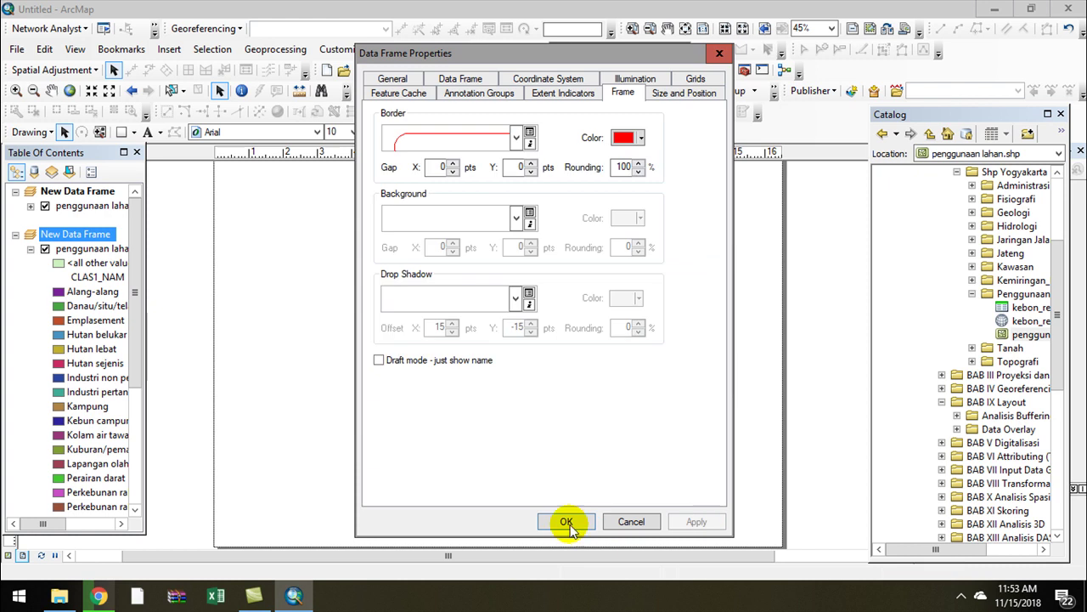
click(572, 528)
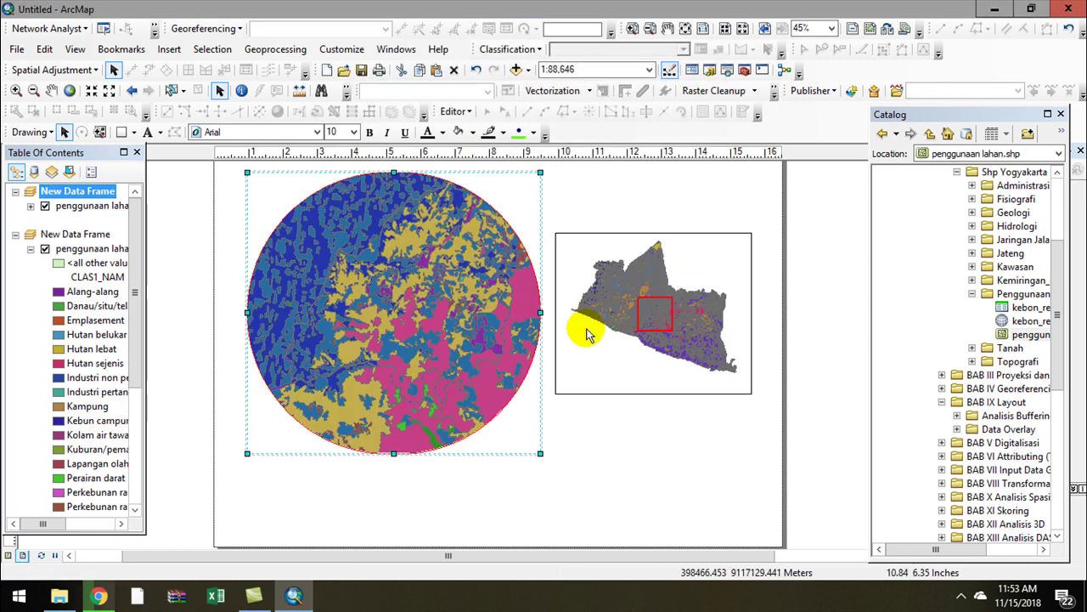
click(585, 332)
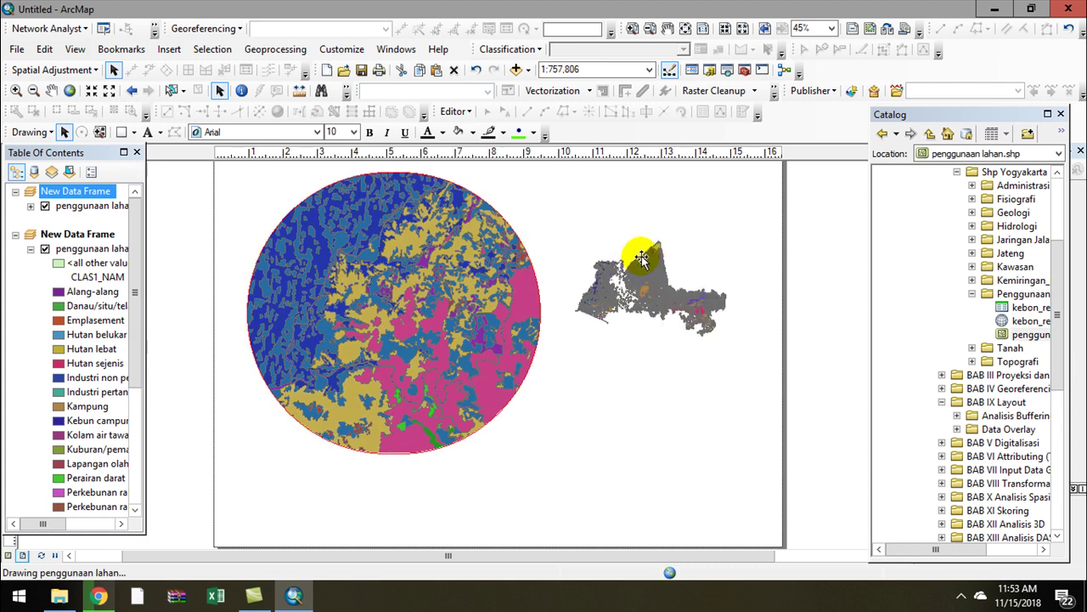
Reposition the smaller data frame beside the larger one and stretch the larger frame slightly downward into an even circle
drag(652, 227, 650, 200)
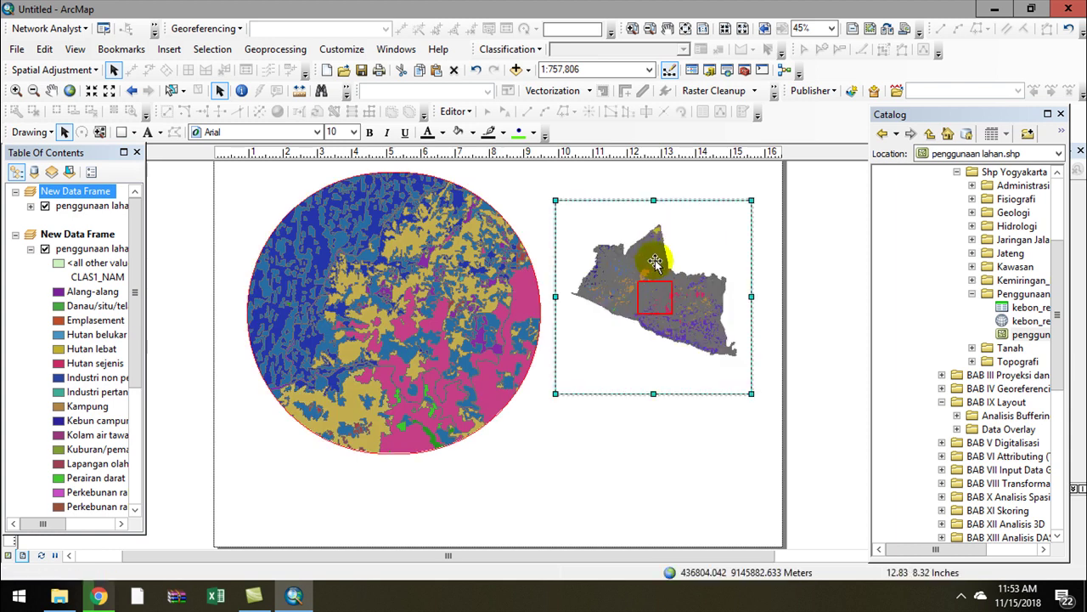
drag(654, 263, 659, 263)
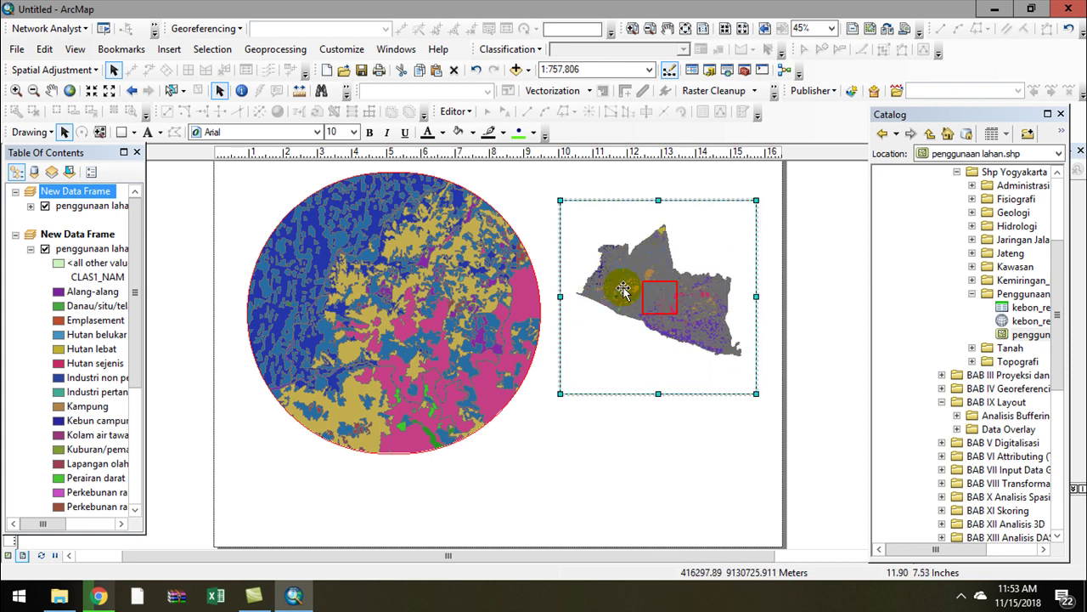
click(477, 350)
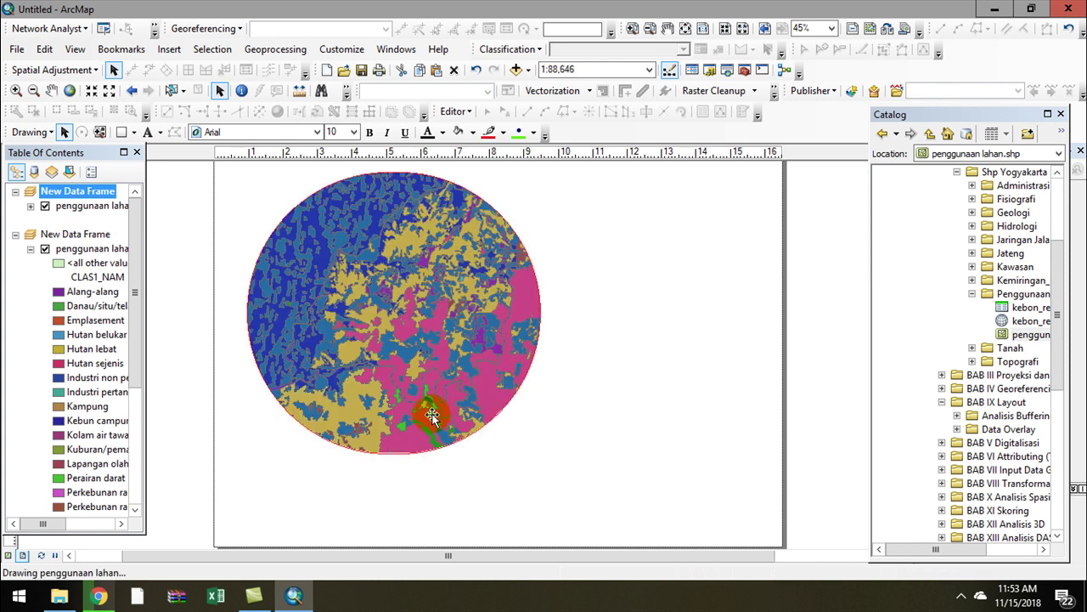
drag(394, 454, 396, 458)
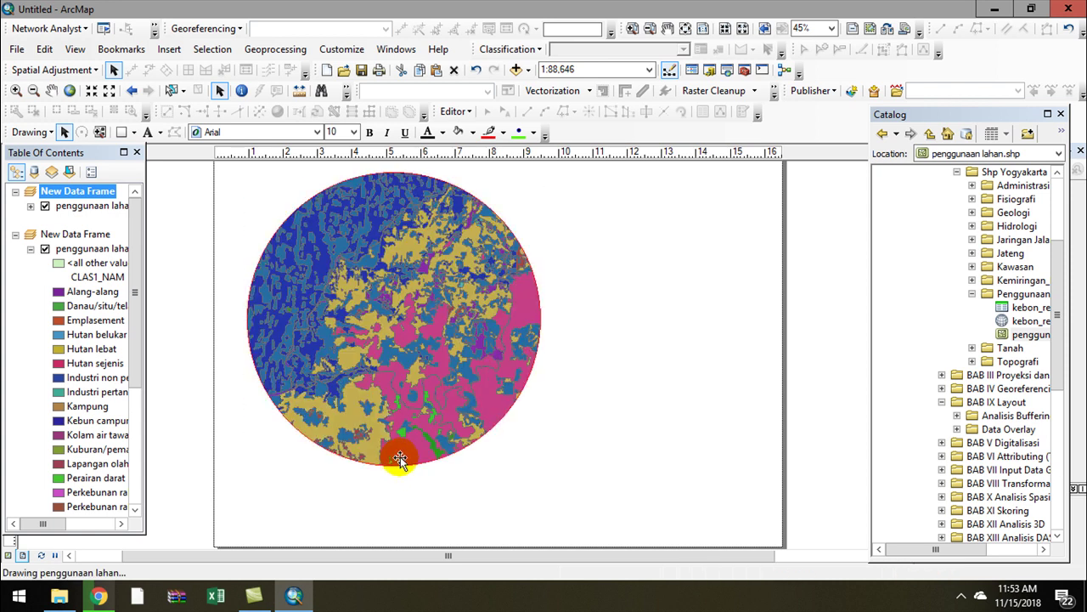
Zoom the smaller data frame's map in around the extent indicator, to a scale of about 1:340,000
click(629, 318)
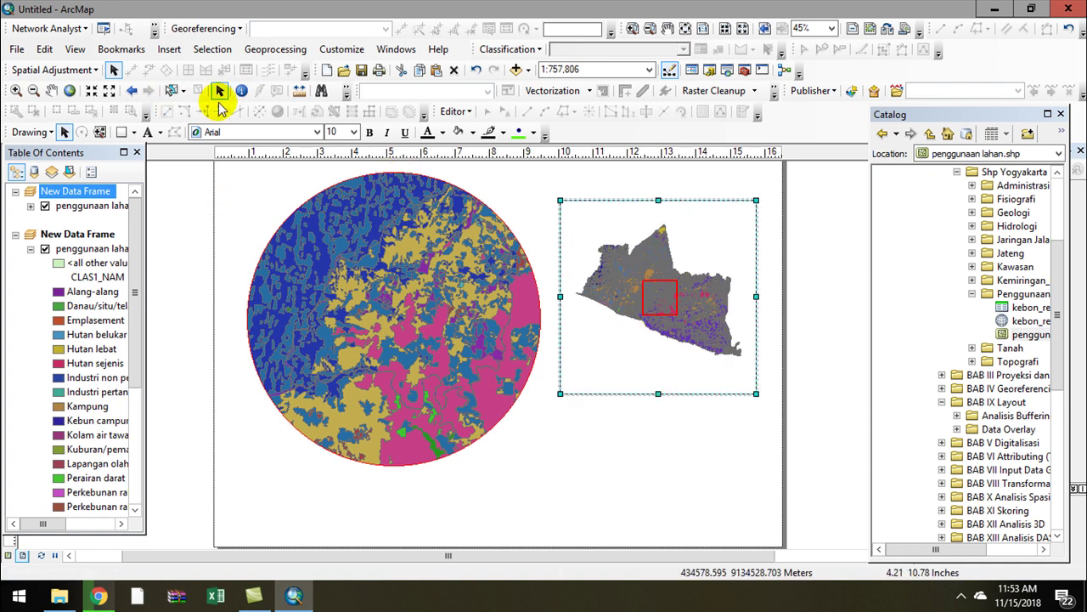
click(14, 90)
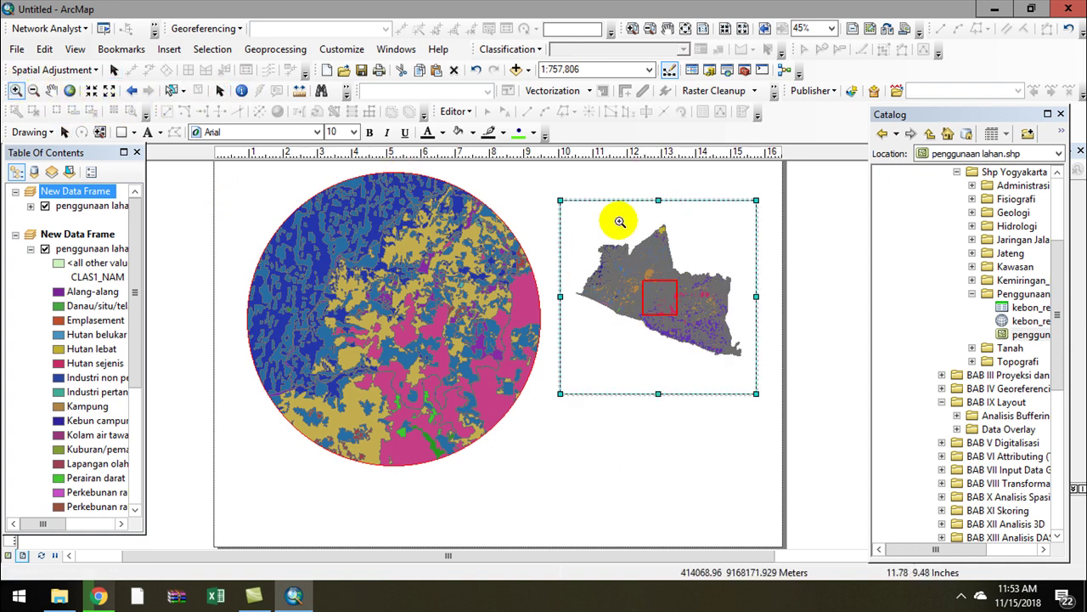
drag(695, 324, 698, 327)
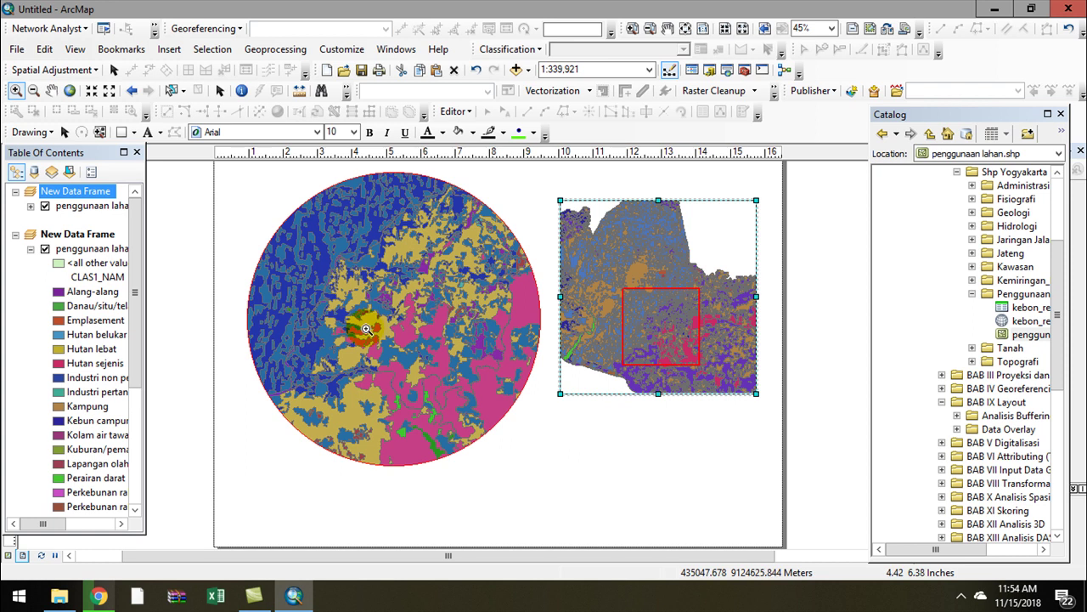
Zoom the circular data frame's map in on its central area, to a scale of about 1:35,400
click(311, 271)
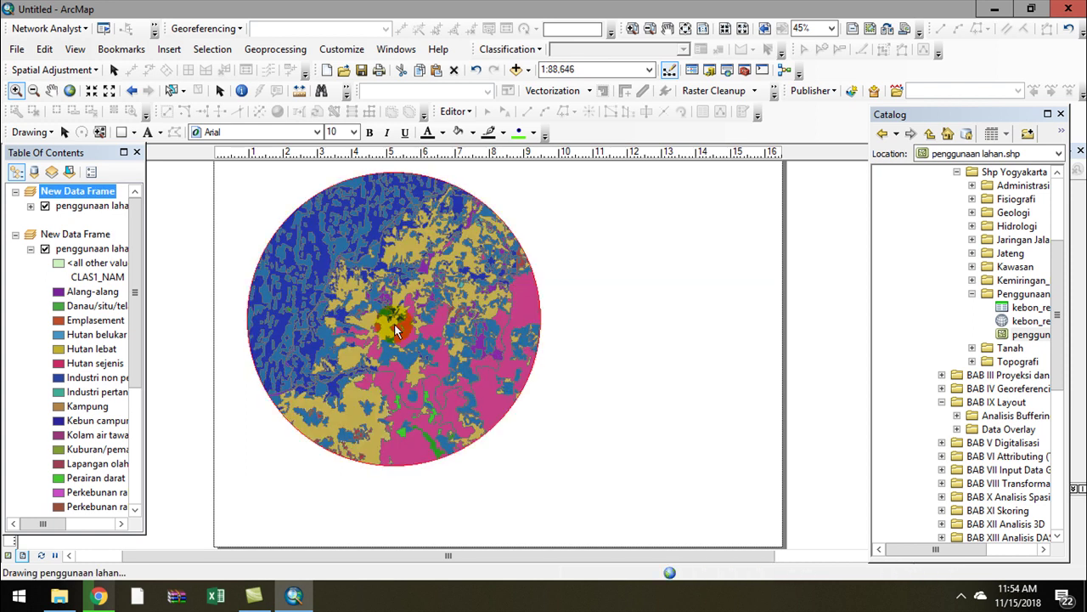
click(17, 90)
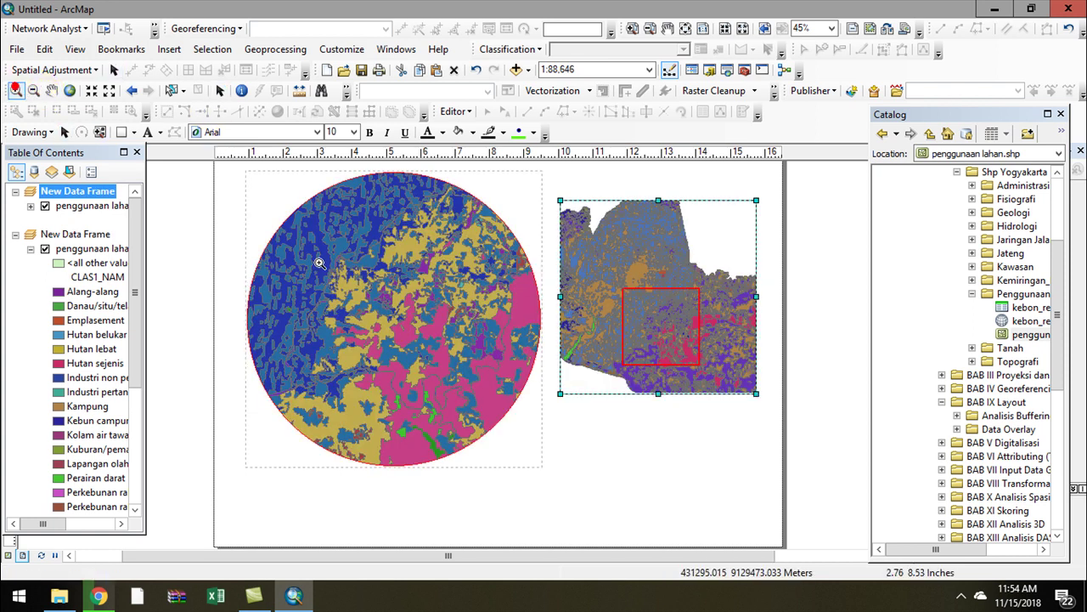
drag(468, 385, 463, 371)
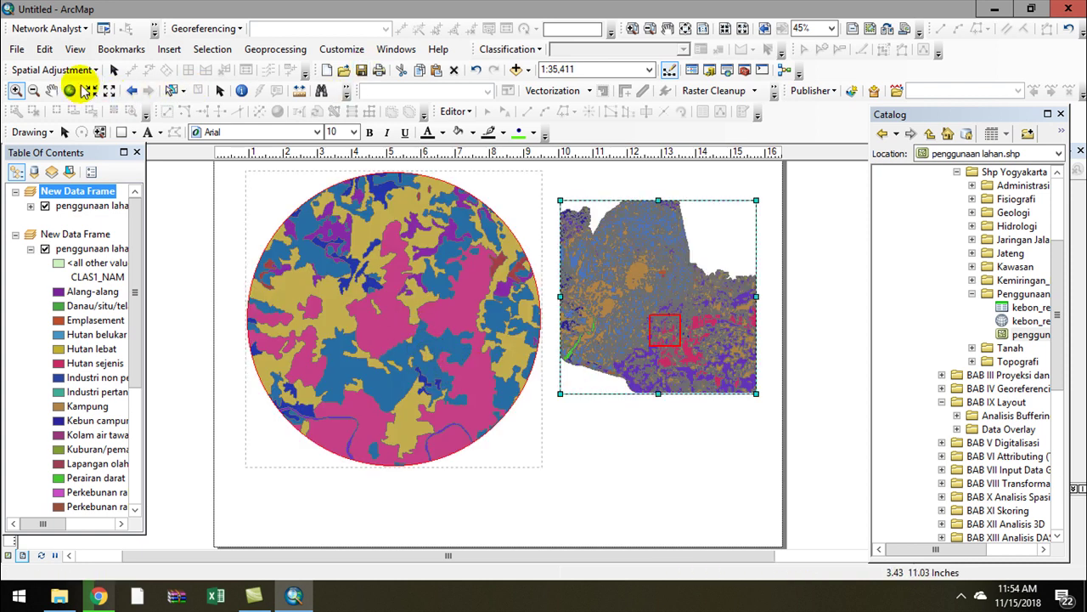
Pan the circular frame's map and shift the smaller frame's map so the extent indicator sits near its centre
drag(415, 355, 396, 332)
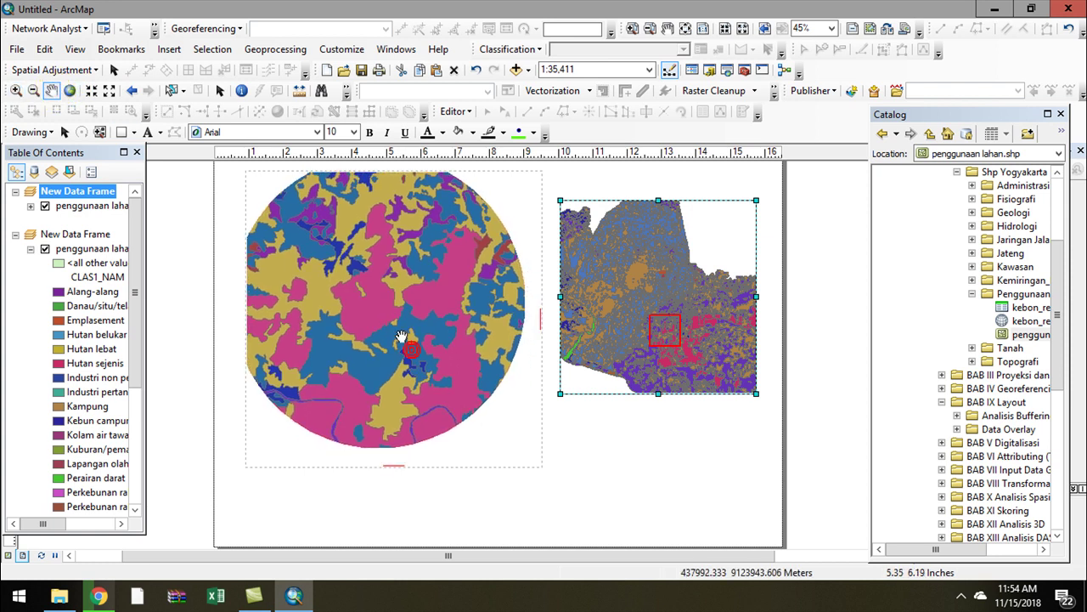
click(668, 332)
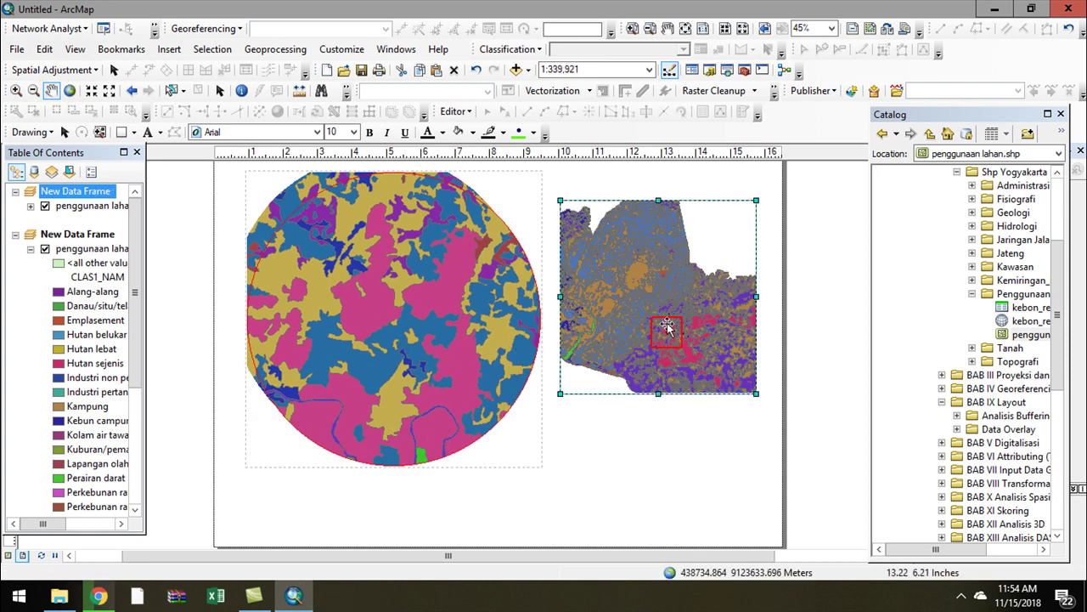
drag(697, 293, 701, 304)
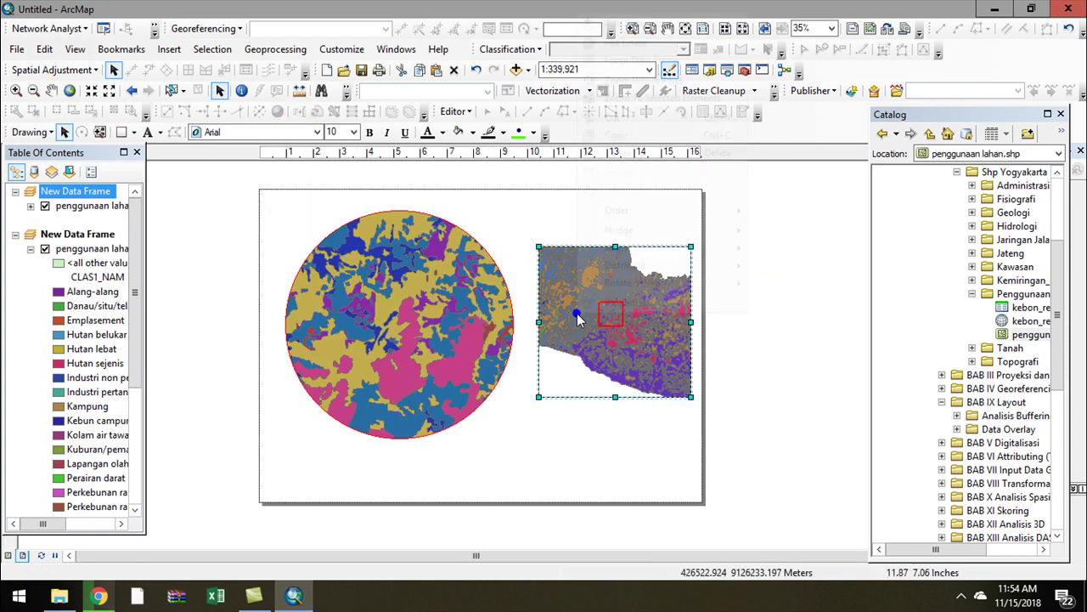
Make the smaller data frame's extent indicator circular by setting its red border's rounding to 100%
right_click(577, 315)
click(592, 302)
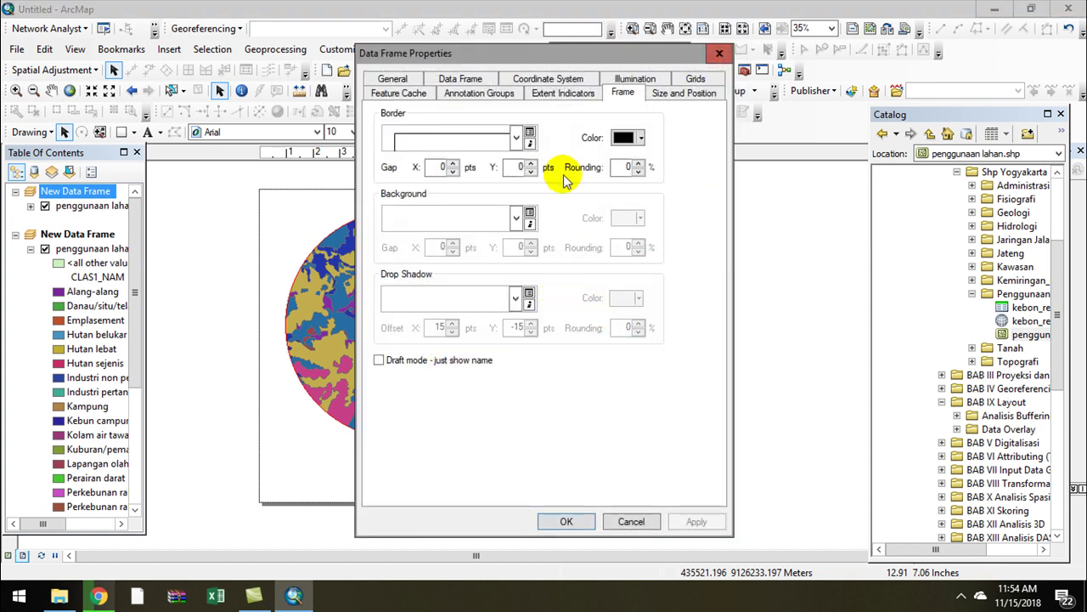
click(563, 93)
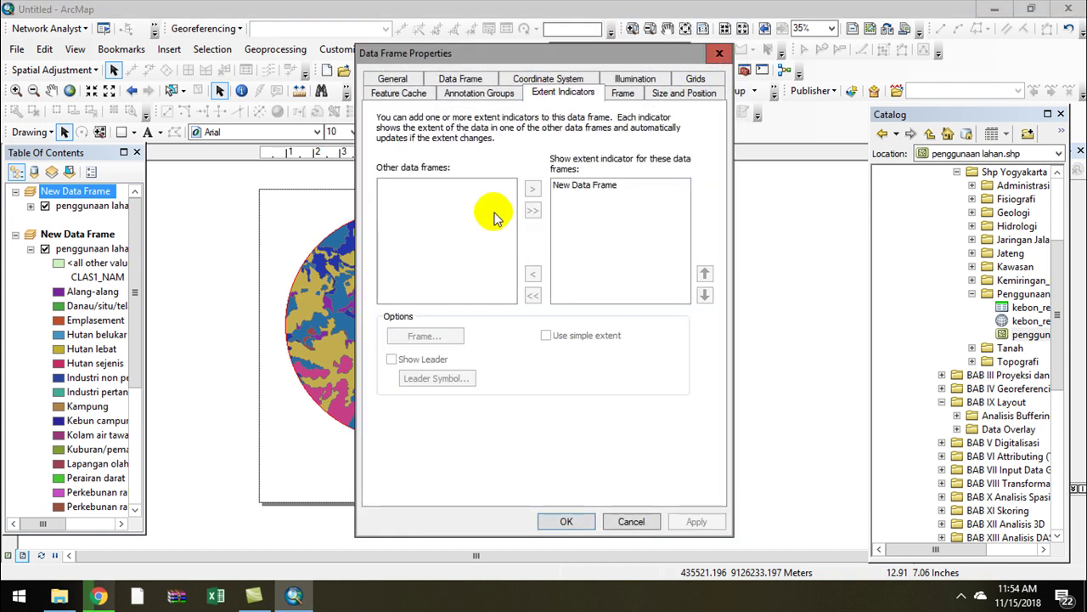
click(577, 185)
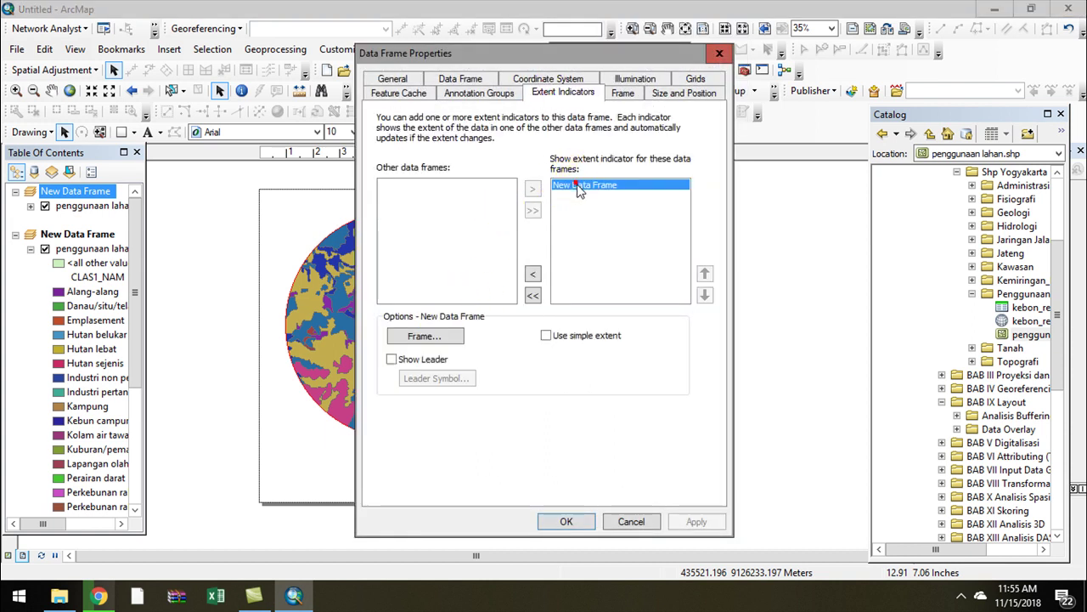
click(437, 337)
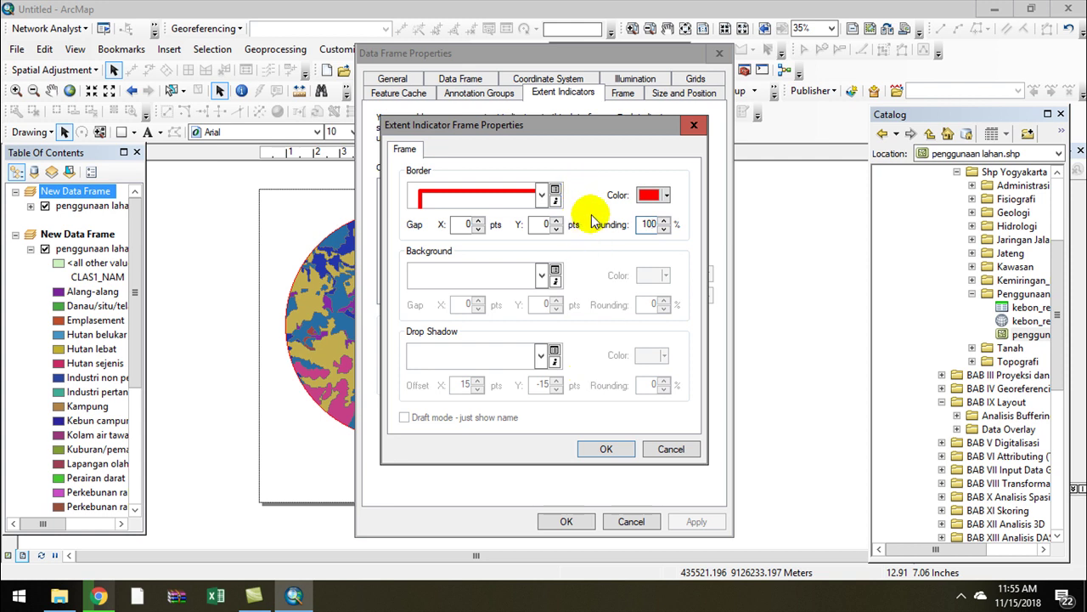
click(606, 449)
click(697, 521)
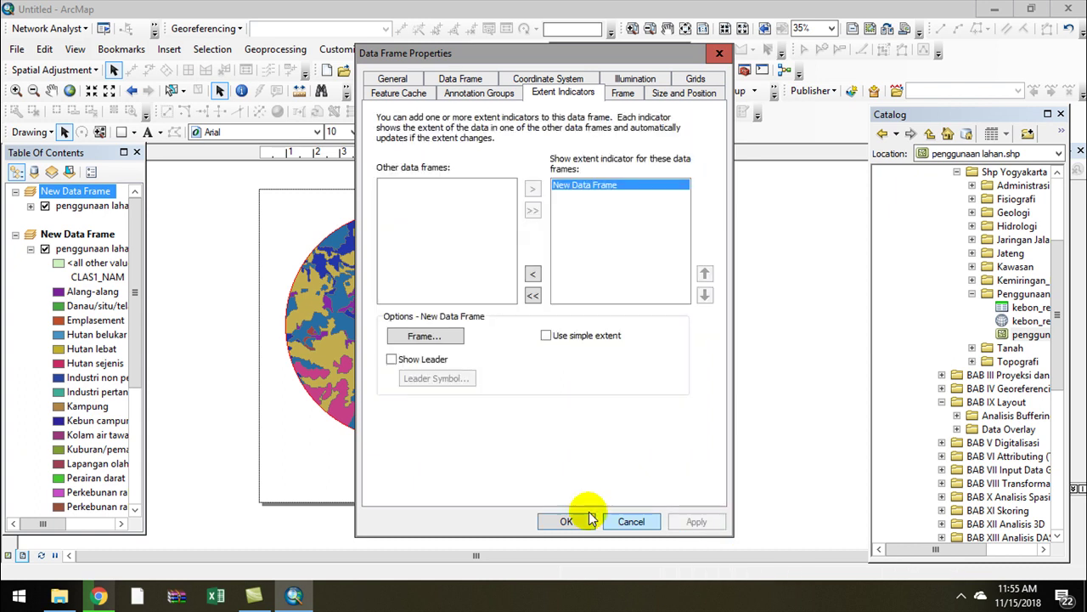
click(566, 521)
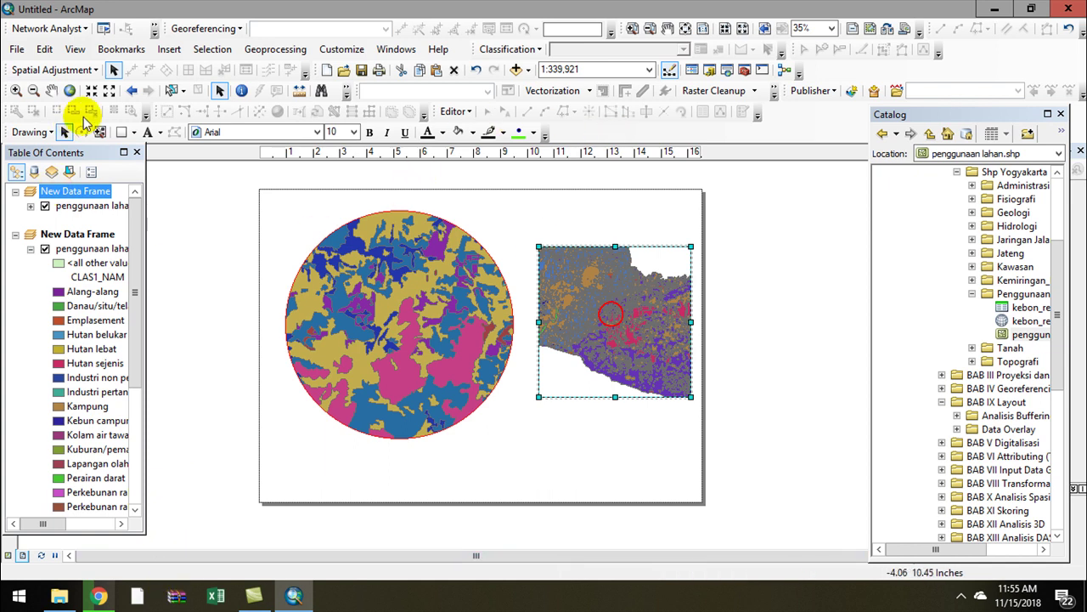
Draw a line about 6.4 in long from the top of the extent indicator to the large circle's upper-right edge
click(133, 135)
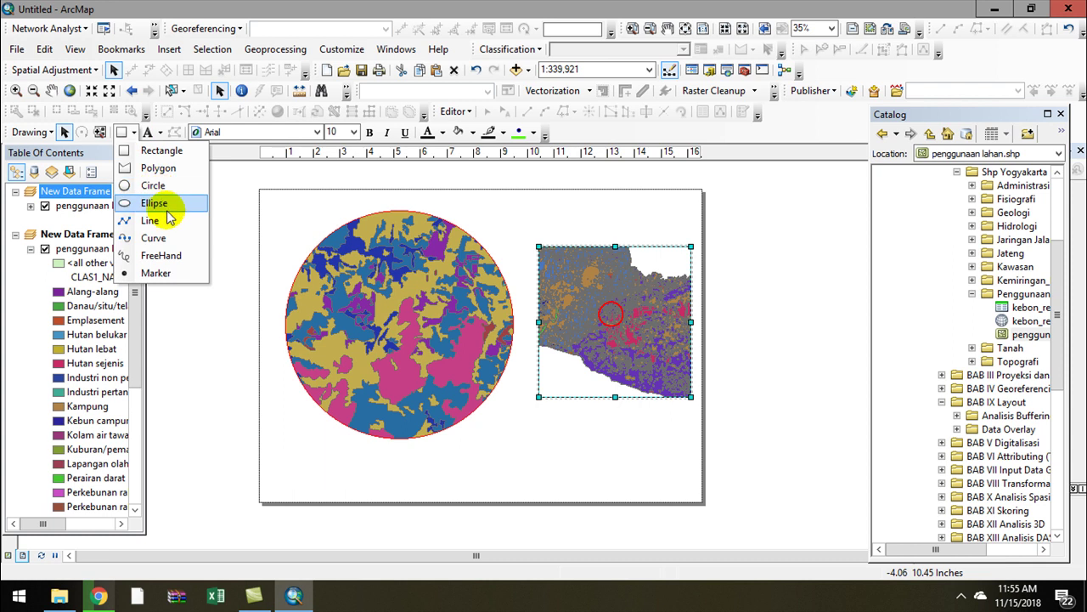
click(162, 216)
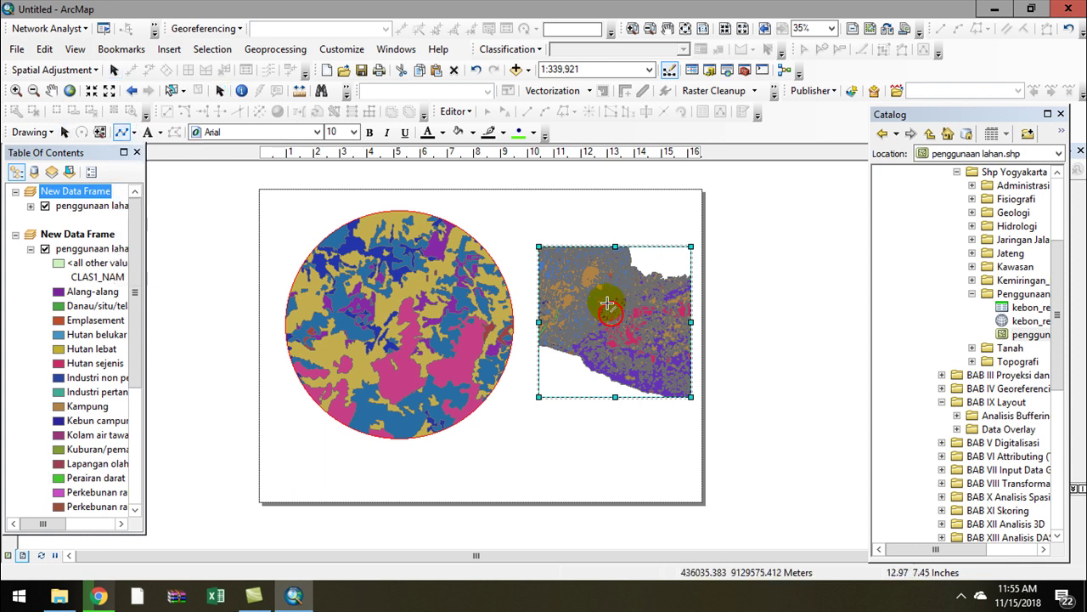
click(450, 242)
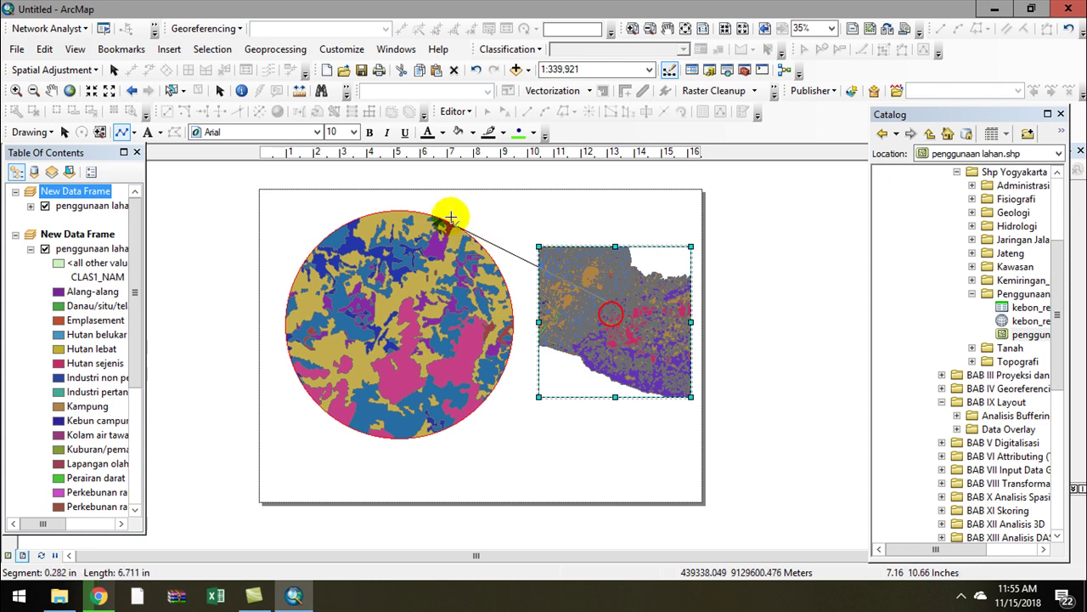
double_click(454, 224)
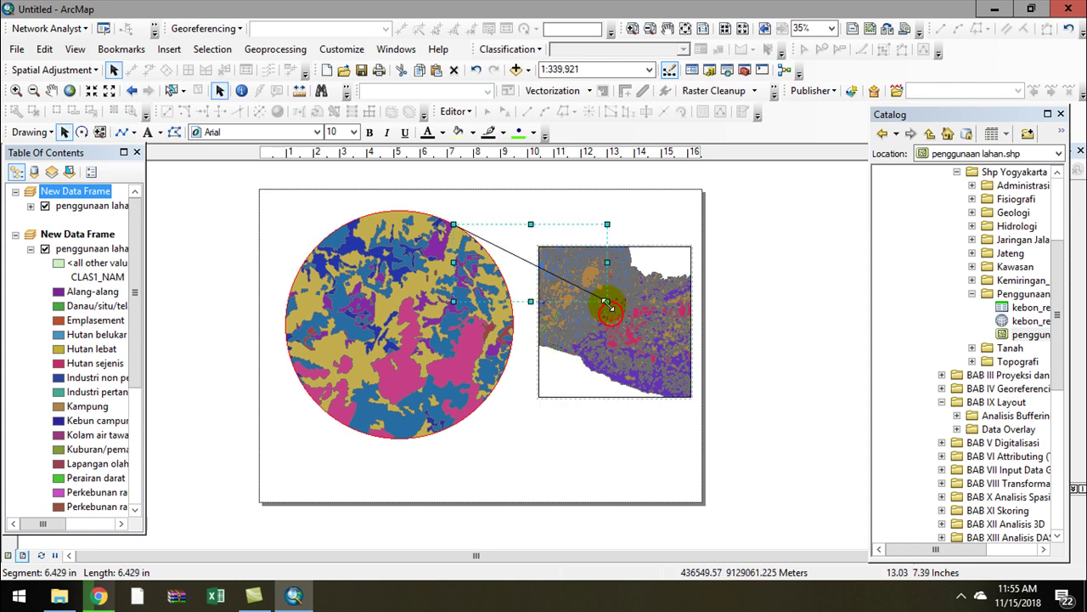
Colour the upper connecting line red
double_click(520, 258)
click(482, 224)
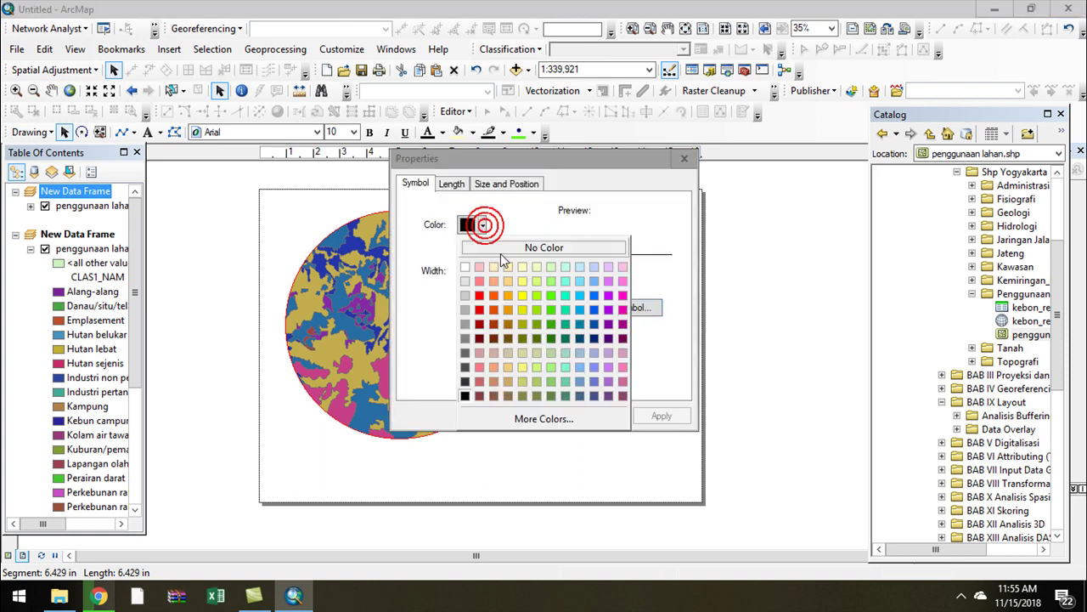
click(480, 298)
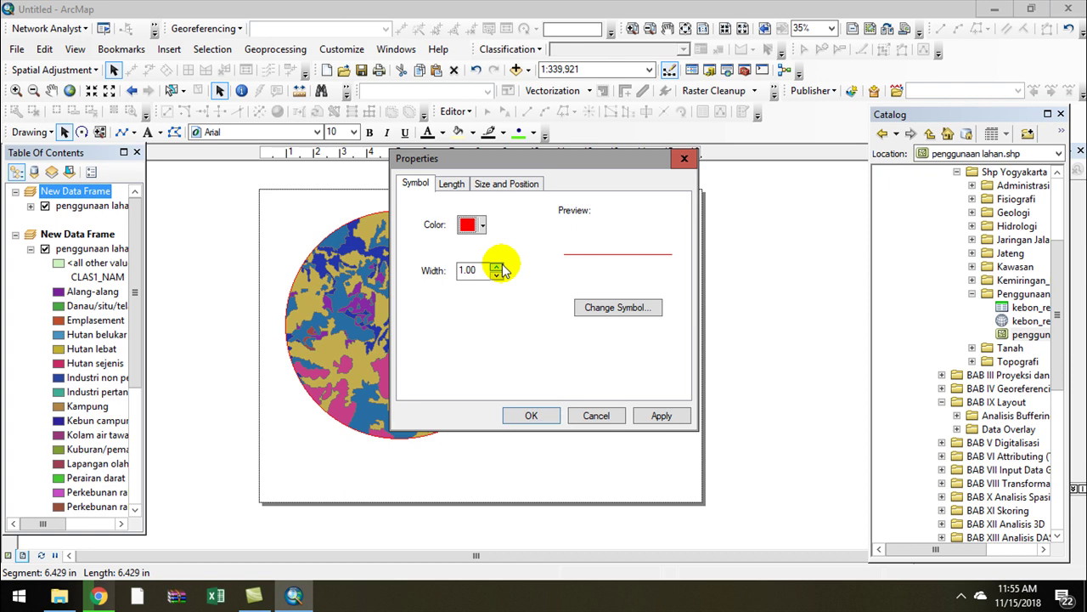
click(530, 415)
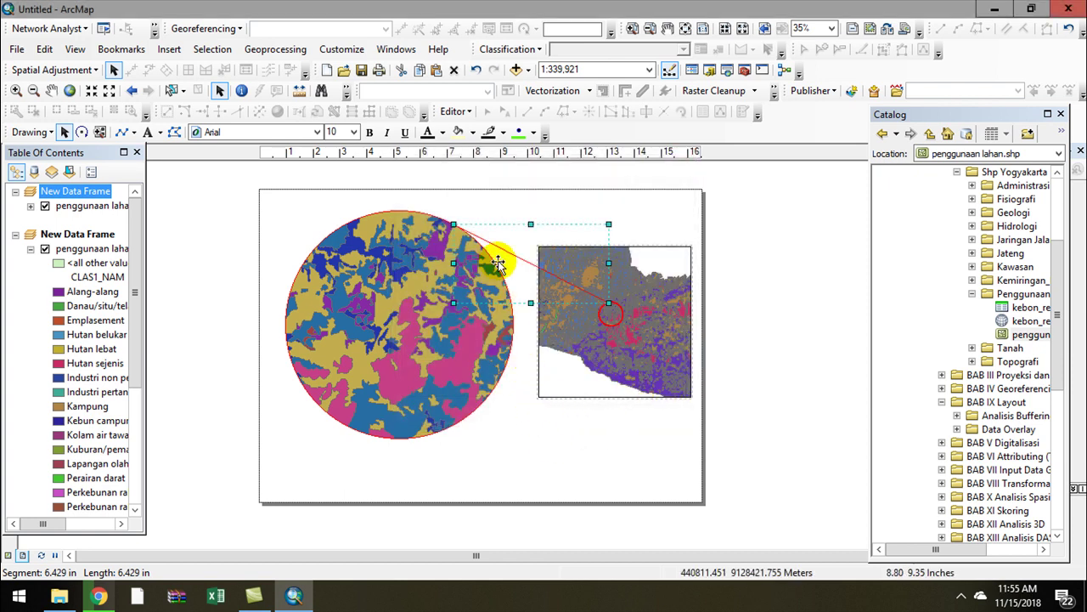
click(530, 377)
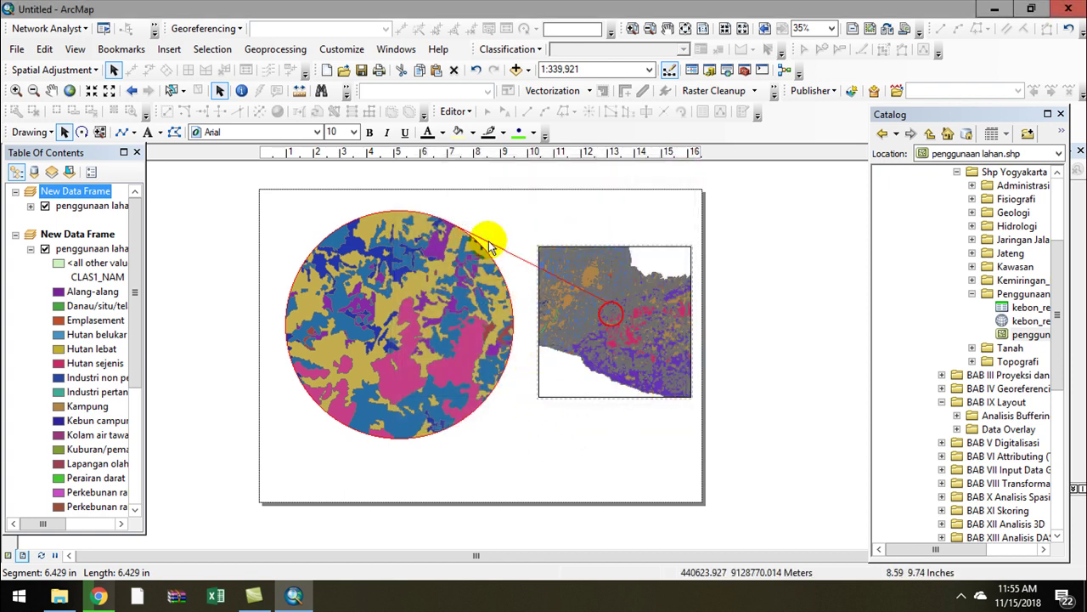
Draw a line about 7 in long from the bottom of the extent indicator to the large circle's lower-right edge
click(134, 134)
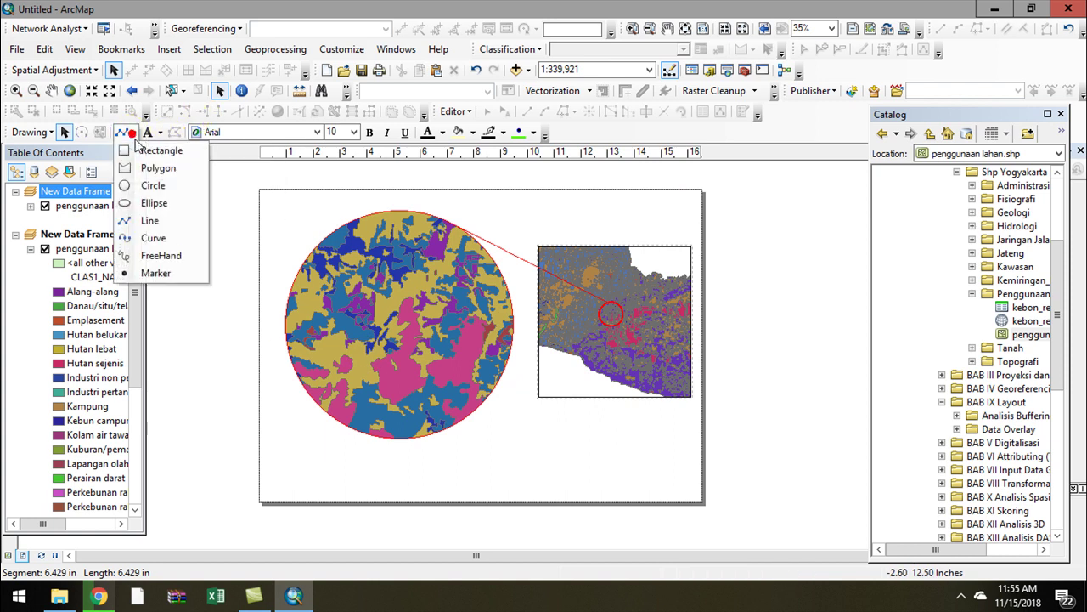
click(165, 217)
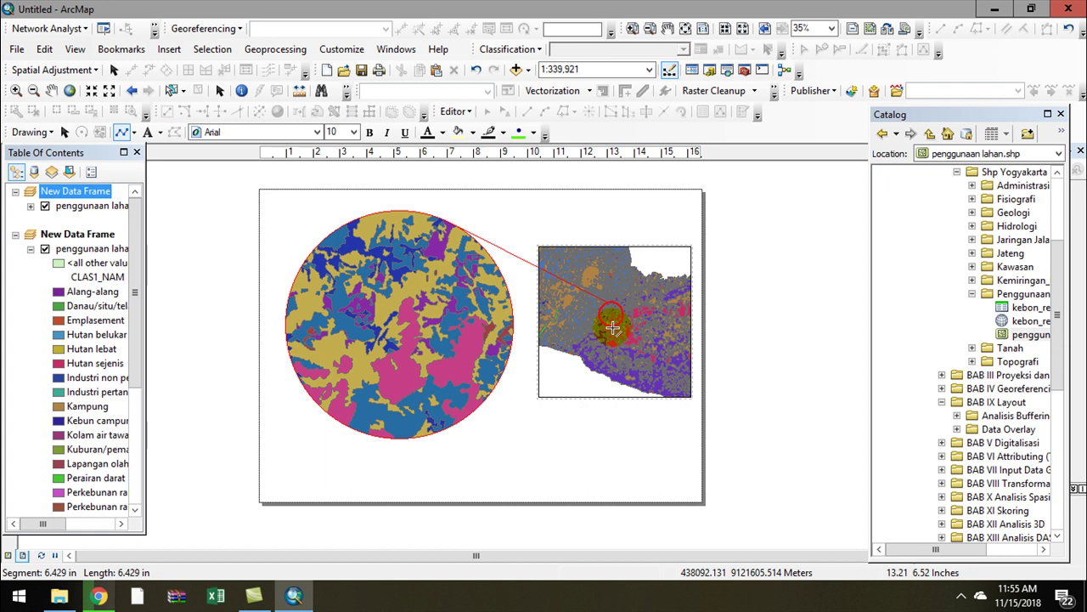
click(459, 429)
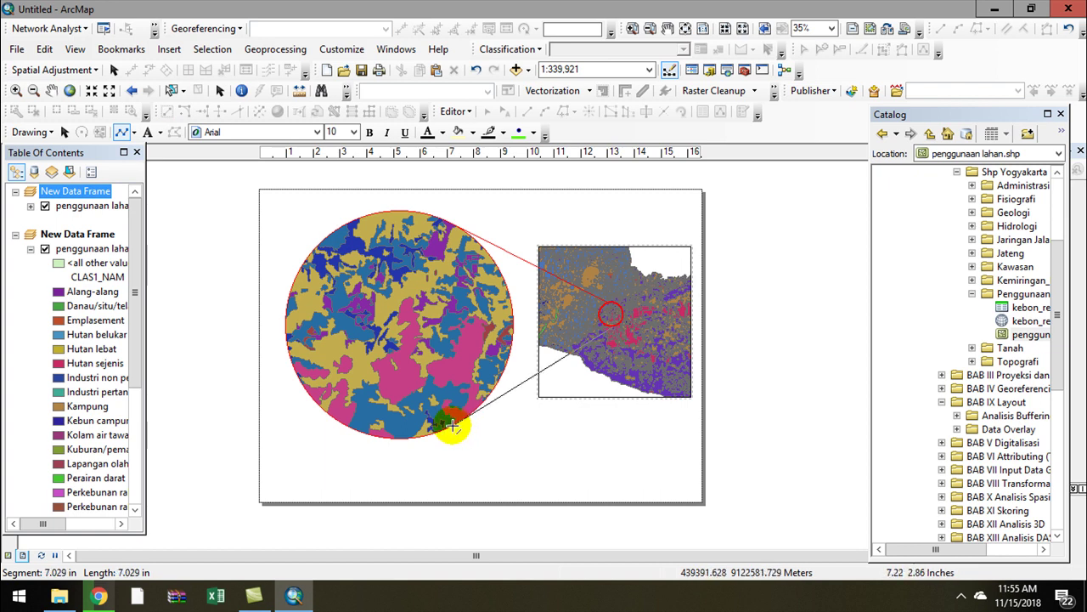
double_click(452, 424)
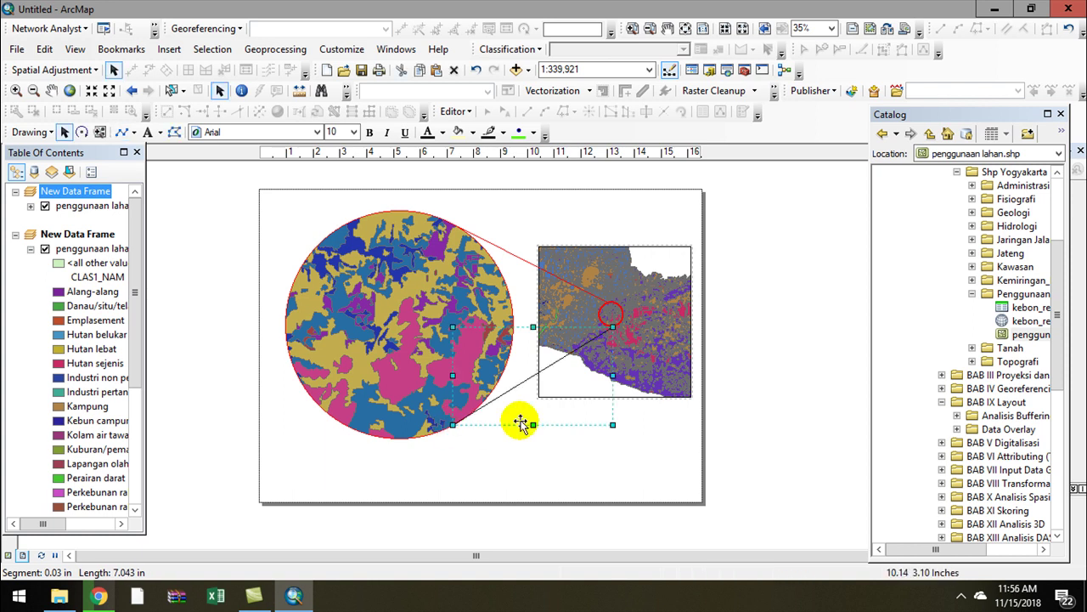
Colour the lower connecting line red to match the upper one
click(543, 357)
click(513, 387)
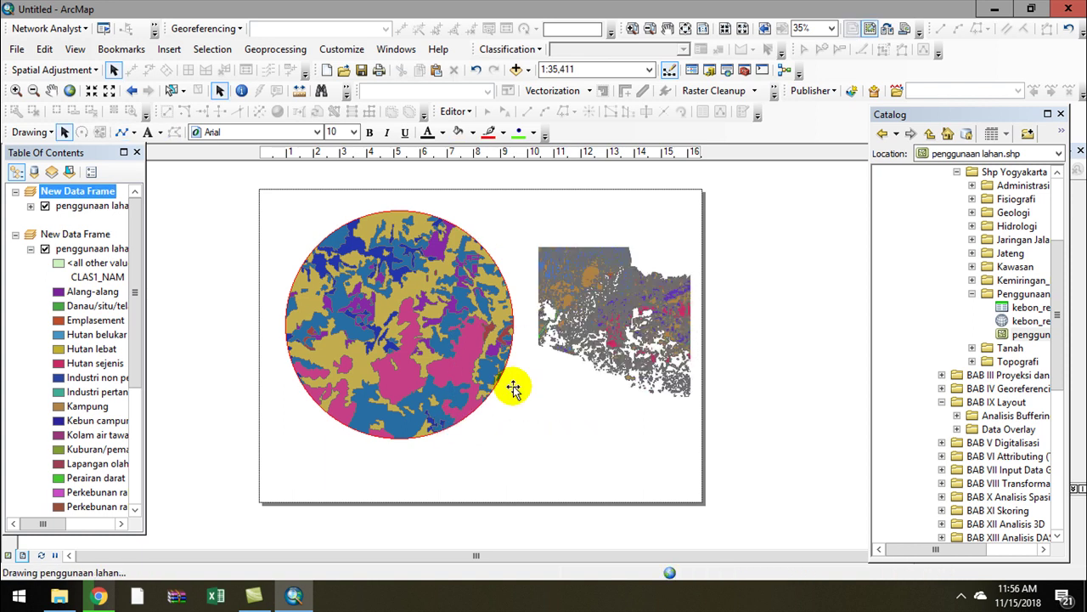
click(527, 379)
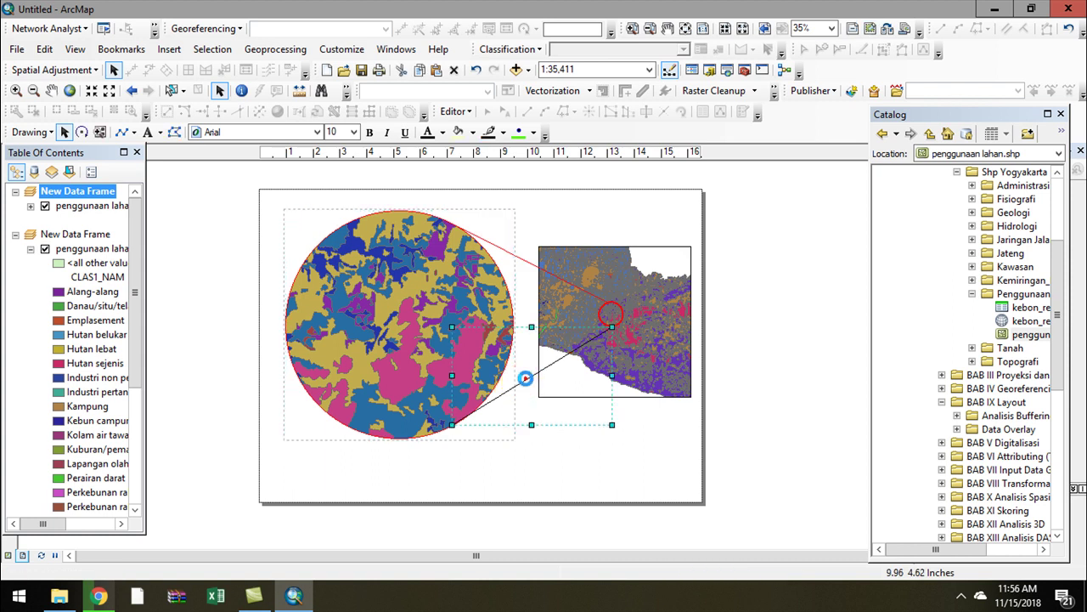
double_click(527, 379)
click(481, 224)
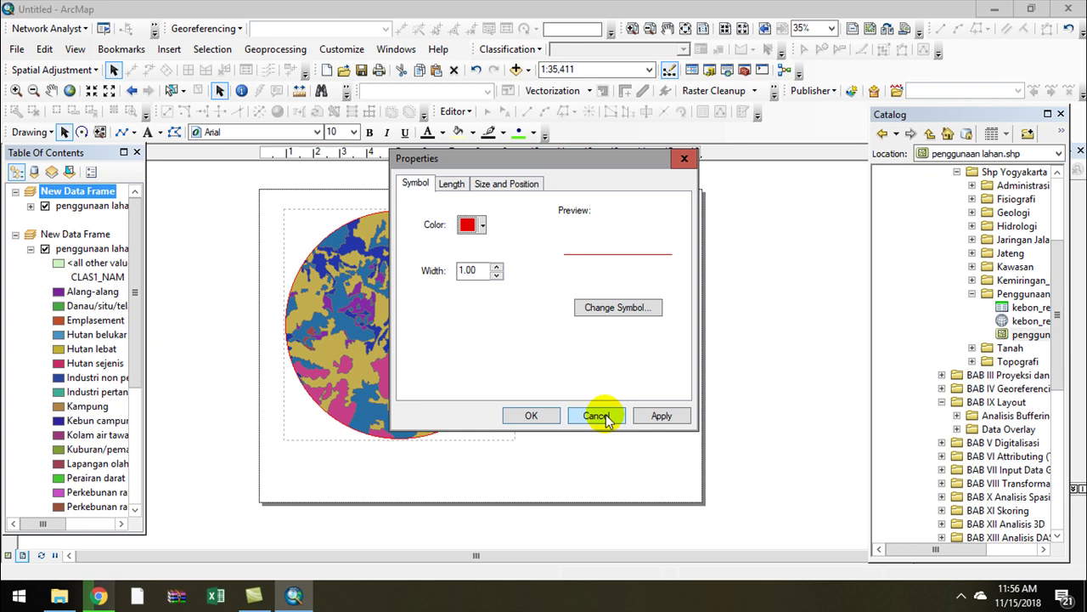
click(535, 415)
click(586, 448)
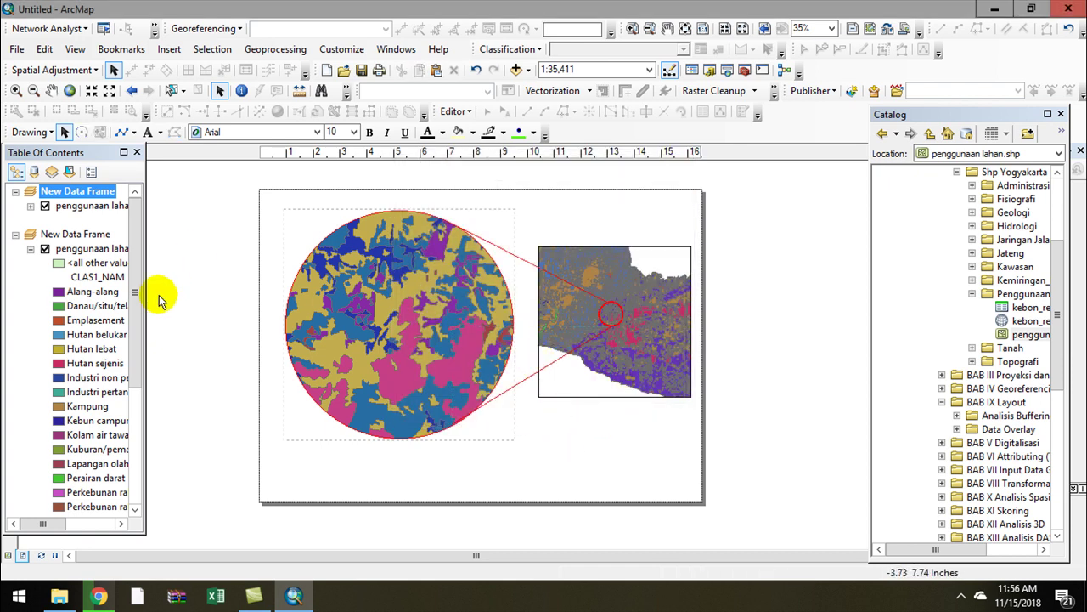
Turn on feature labels for the penggunaan lahan layer in the circular detail data frame
click(96, 208)
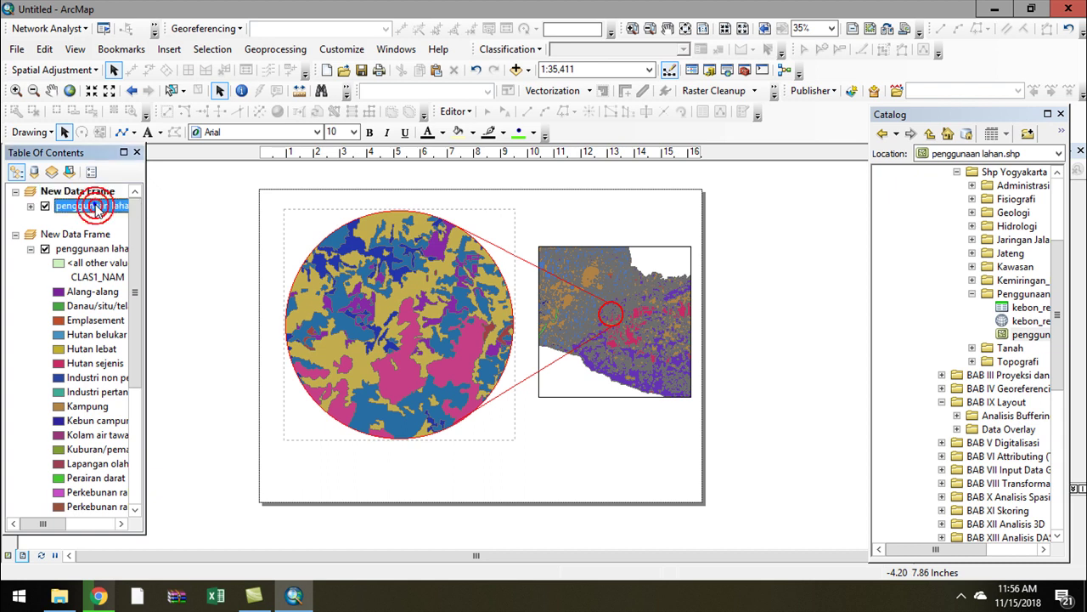
right_click(98, 208)
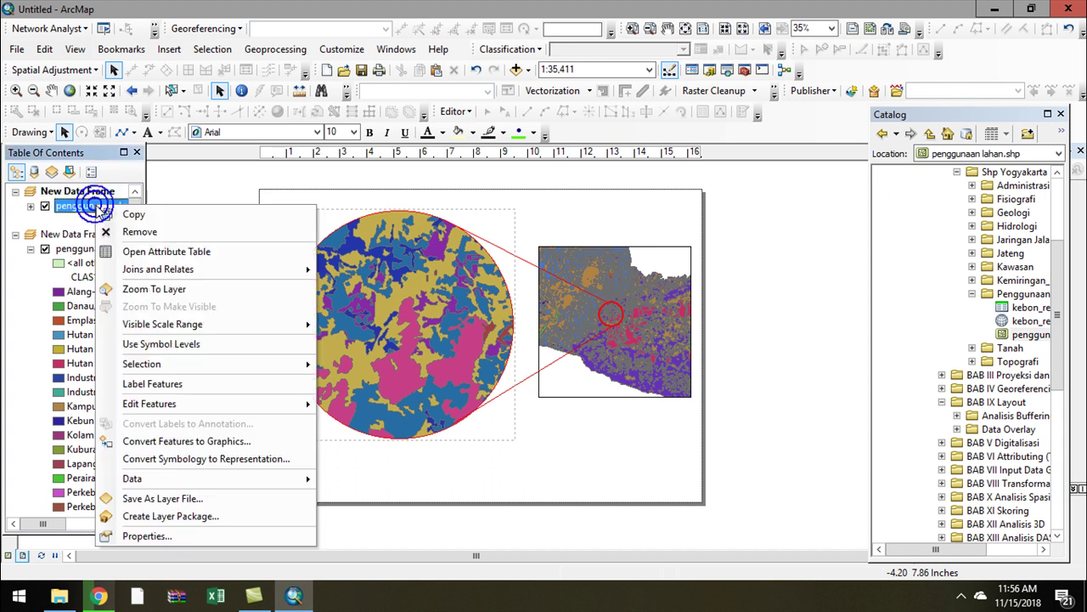
click(182, 383)
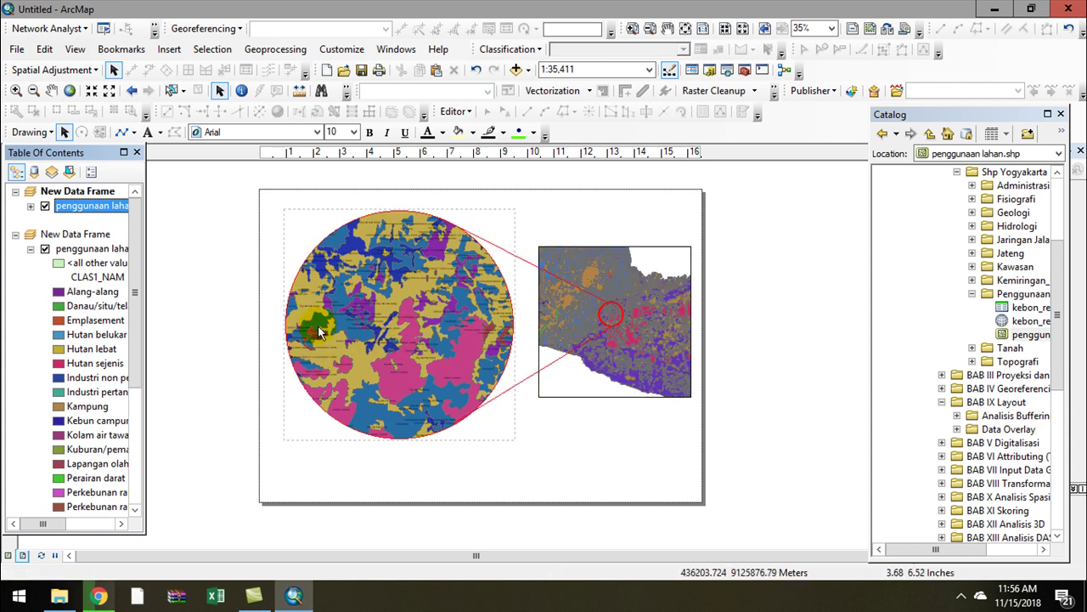
Zoom the layout to 100% and close the Catalog and Create Features windows
click(831, 28)
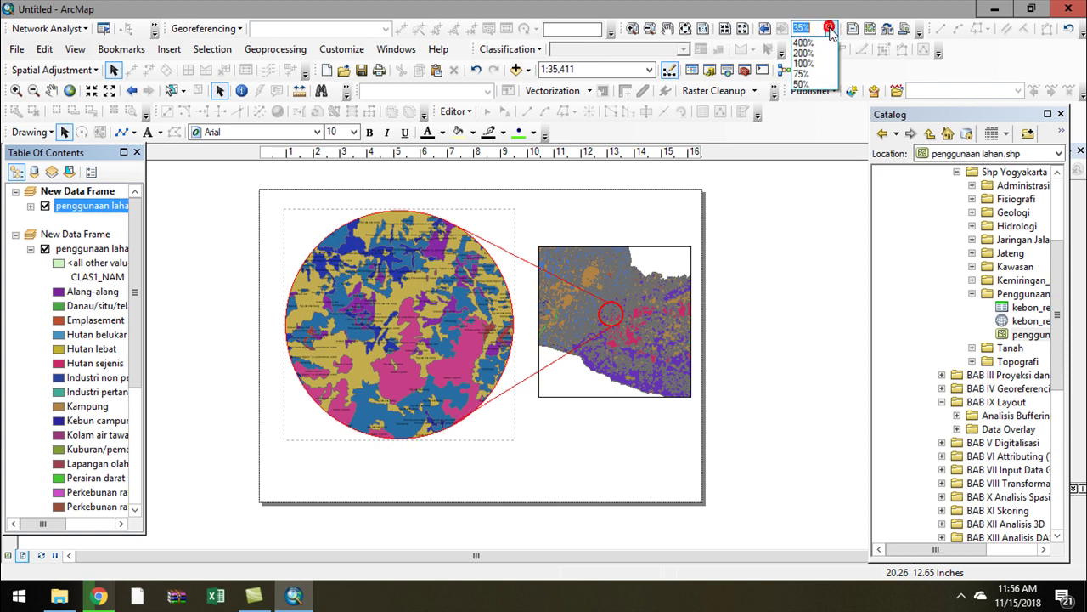
click(801, 64)
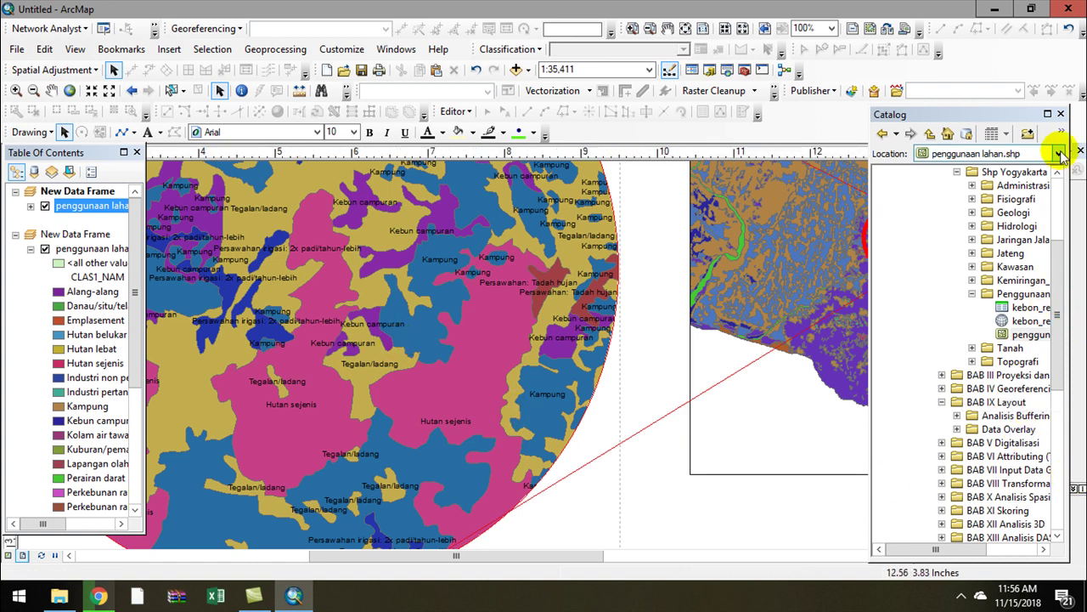
click(1062, 117)
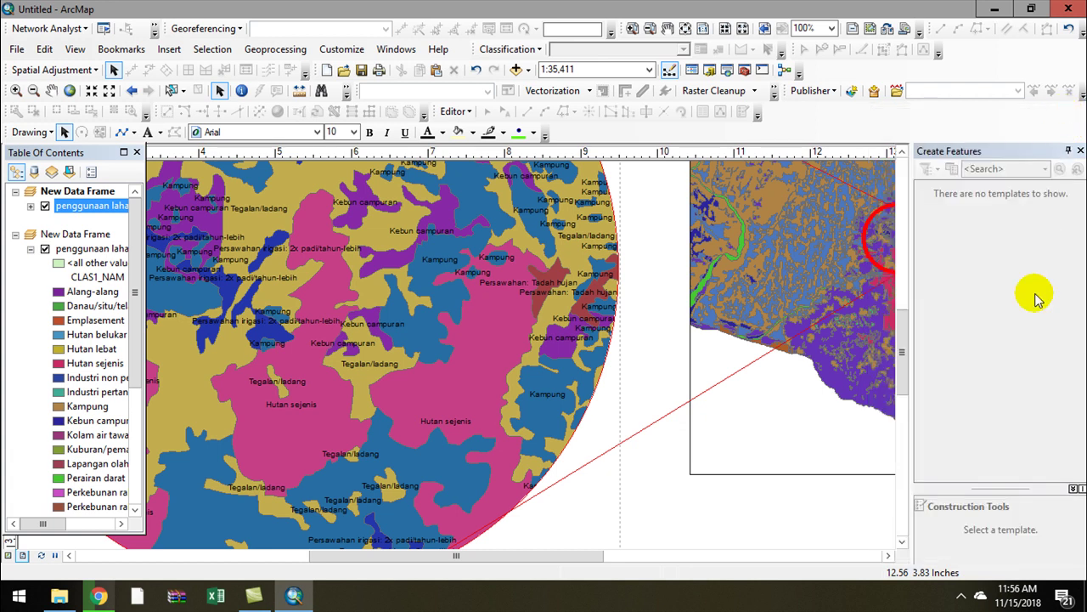
click(1079, 150)
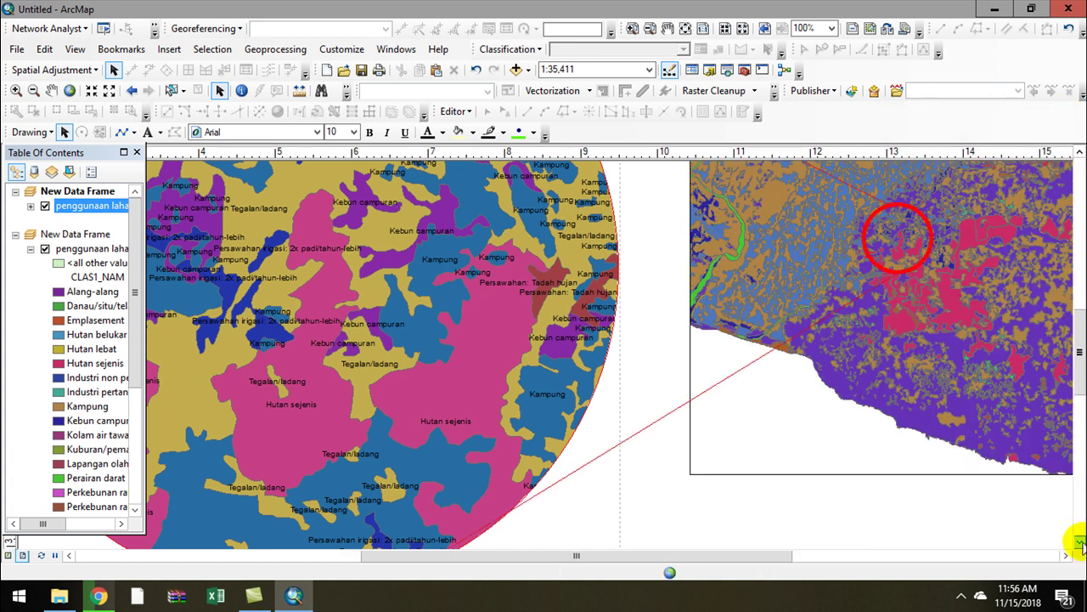
Shorten the lower connecting line so that its outer end meets the large circle's lower-right edge
click(1081, 543)
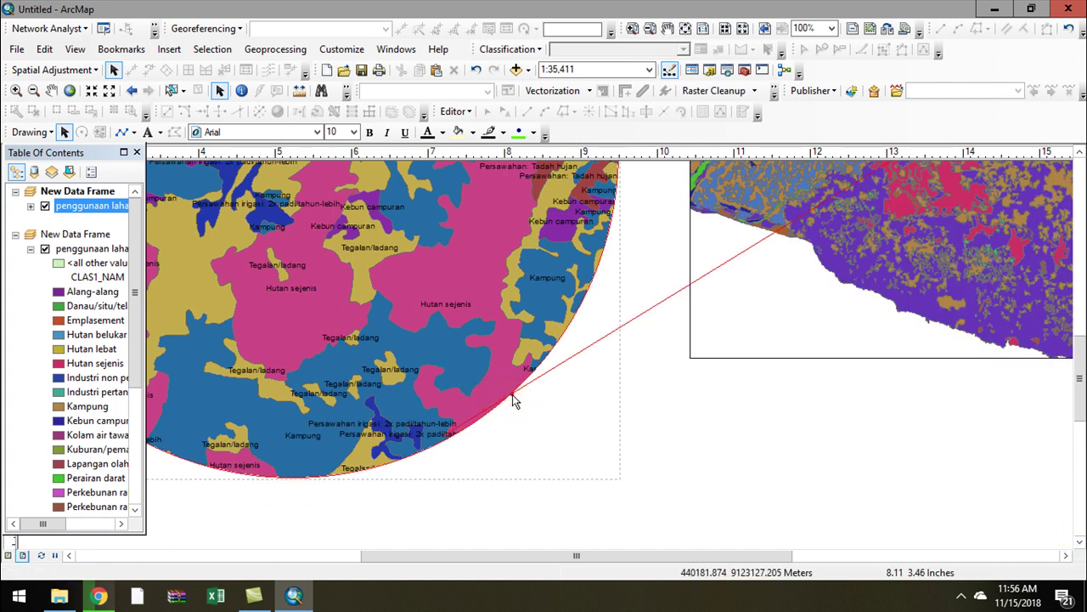
drag(442, 437, 460, 434)
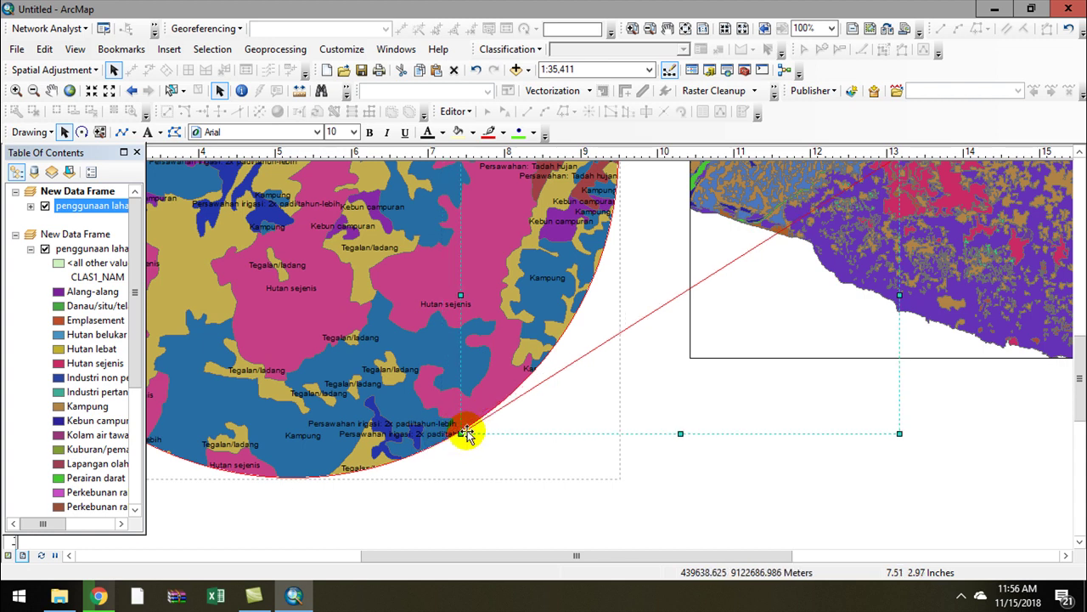
Examine the labelled detail map and both connecting lines, reducing the layout zoom to 75% and finally 50%
drag(1074, 369, 1075, 321)
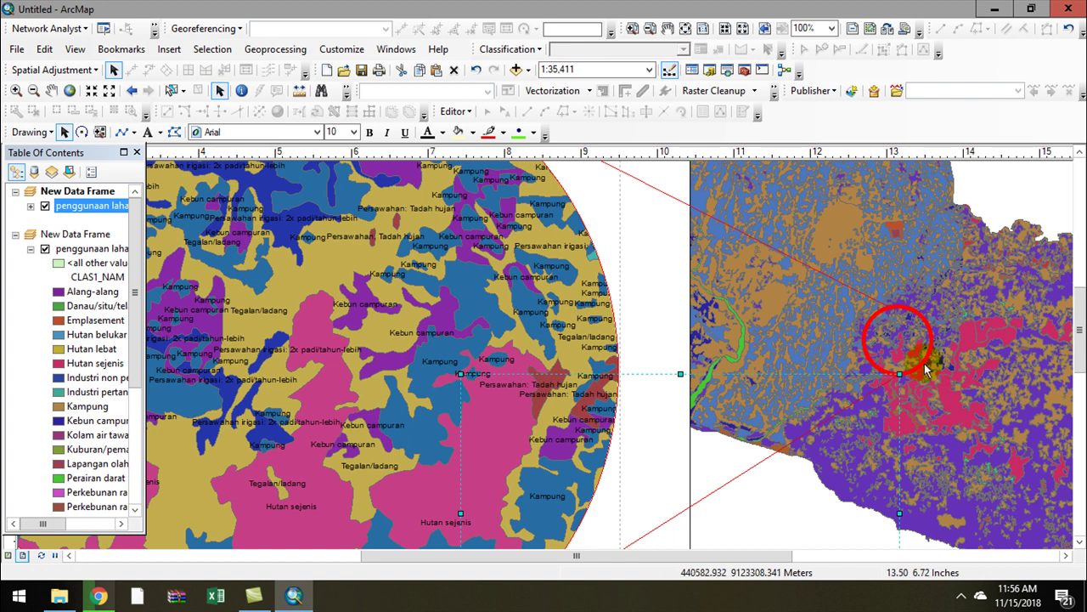
drag(1075, 330, 1076, 294)
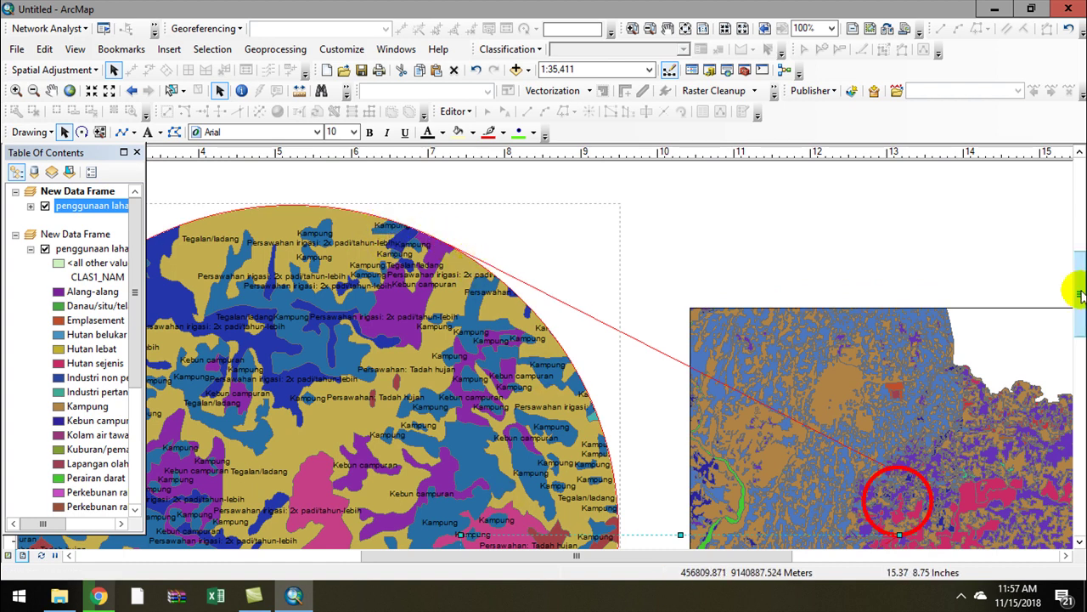
scroll(1077, 288, down, 2)
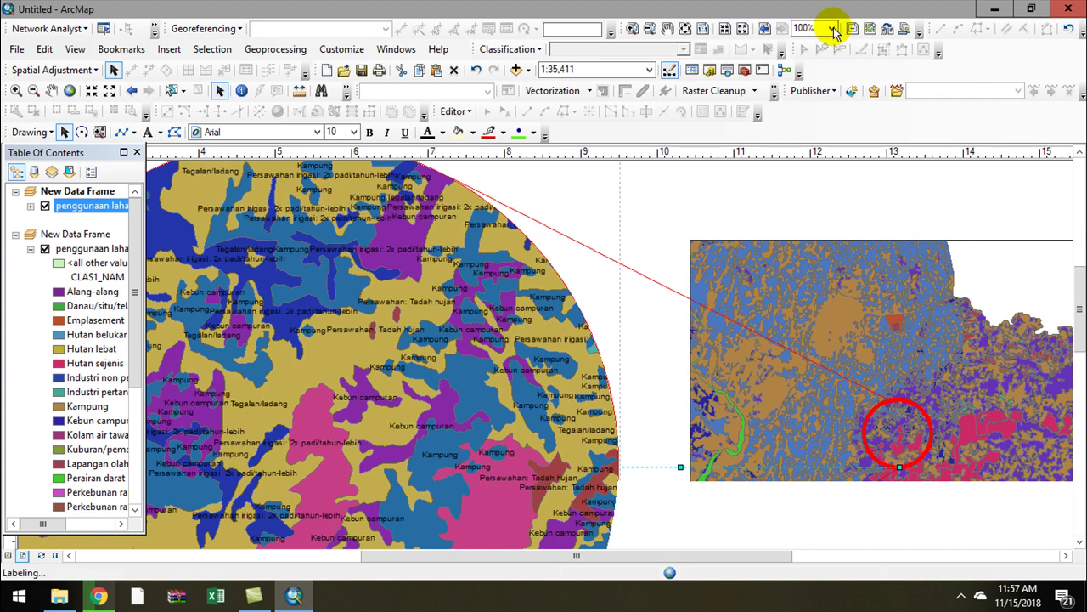
click(833, 29)
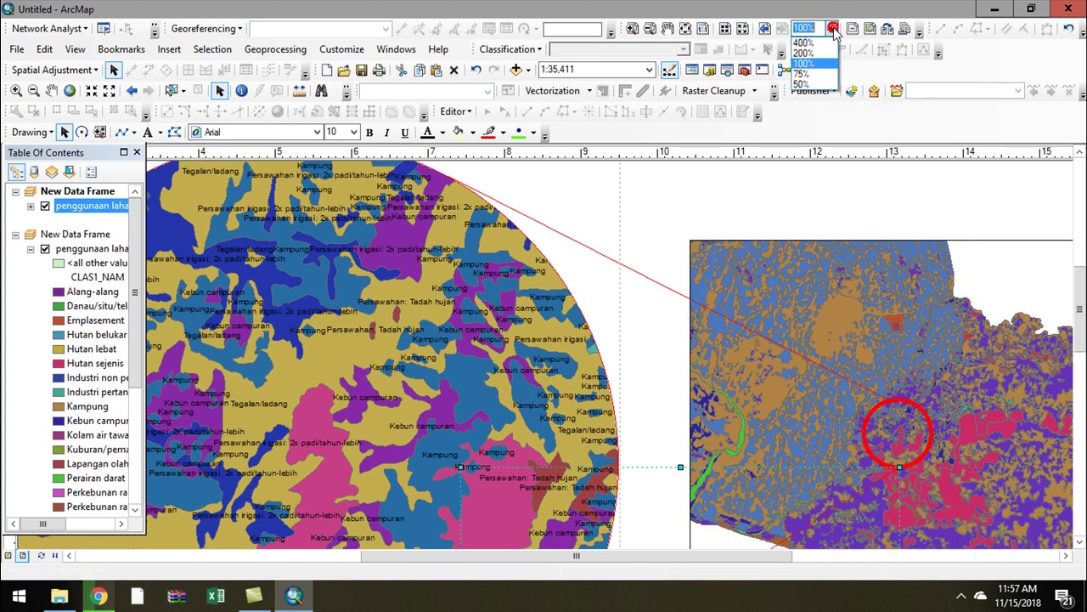
click(805, 73)
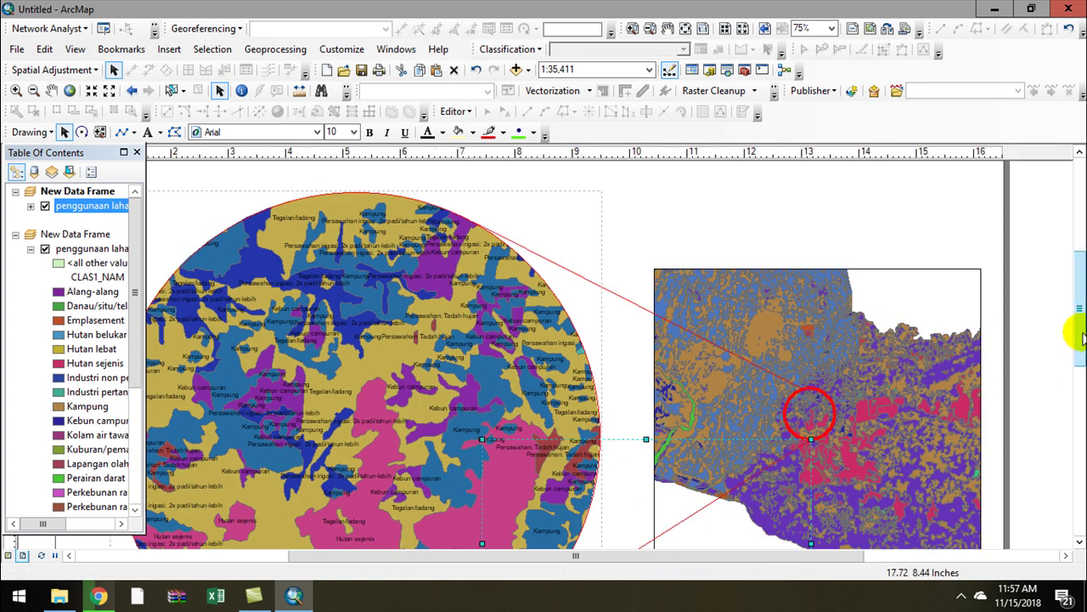
drag(1078, 342, 1081, 351)
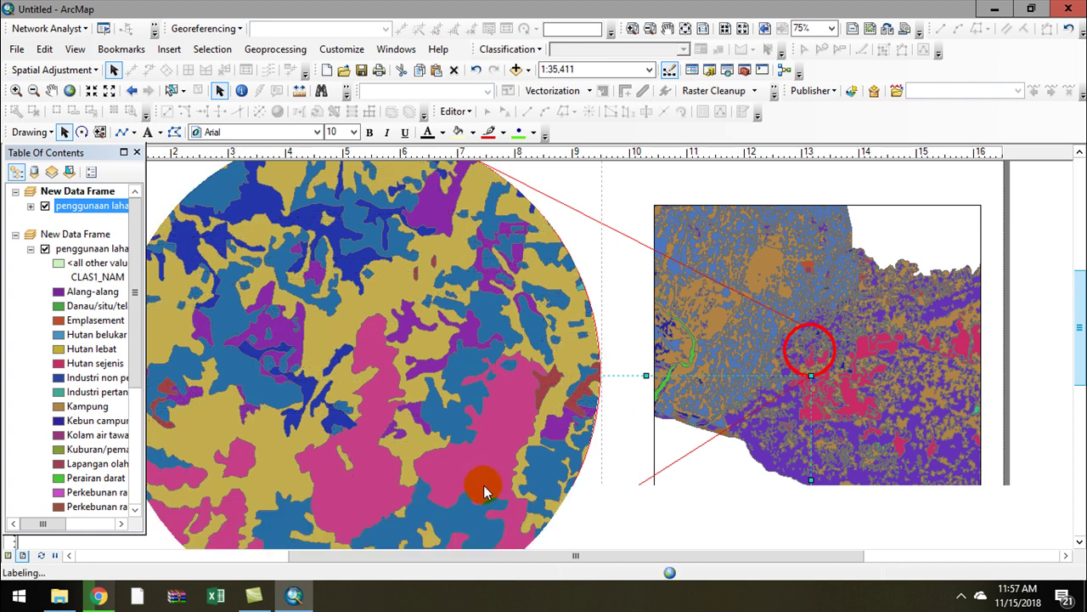
click(830, 29)
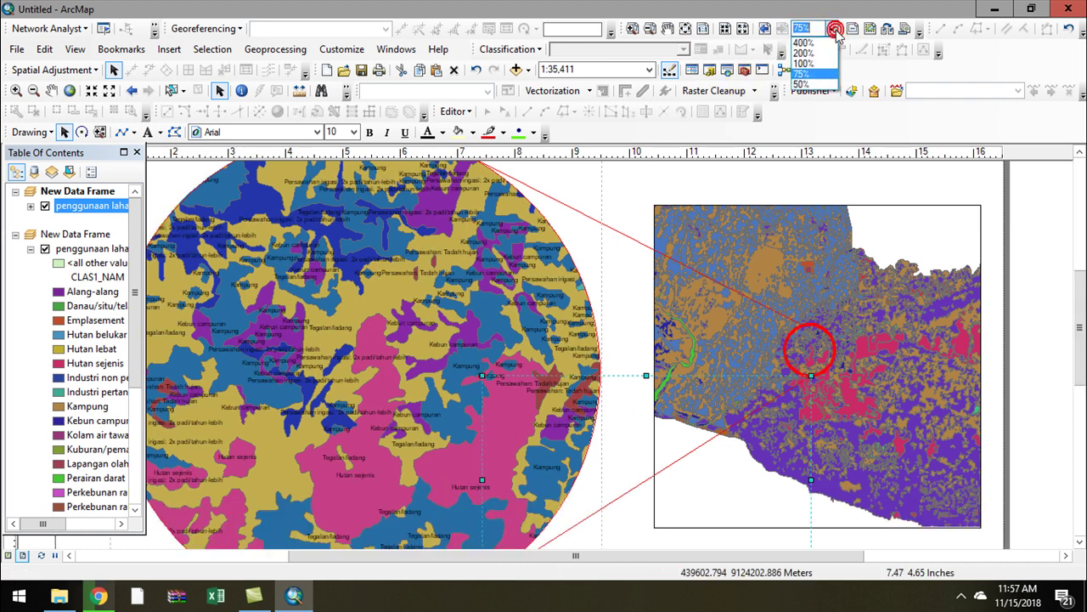
click(801, 85)
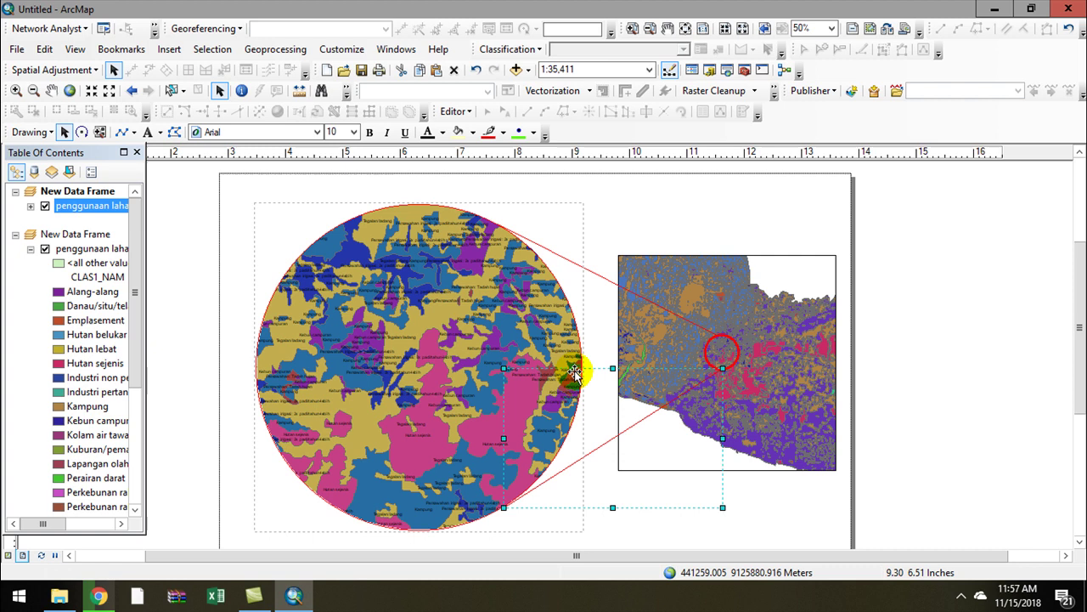
Shrink the overview data frame to about 5.4 by 5 in and shift it slightly down the page
click(754, 444)
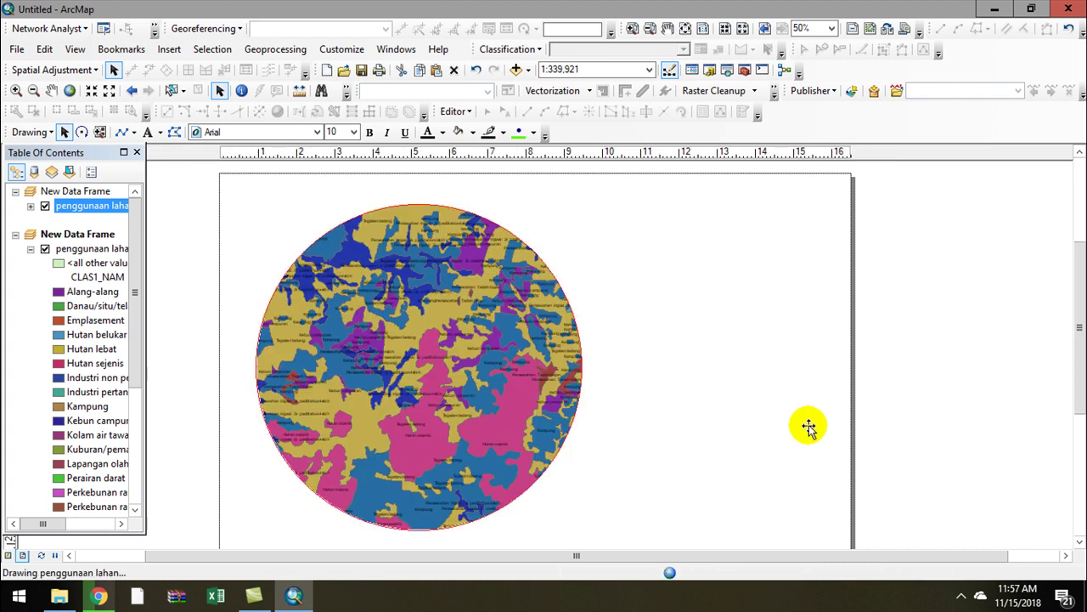
drag(836, 469, 824, 446)
drag(777, 384, 778, 394)
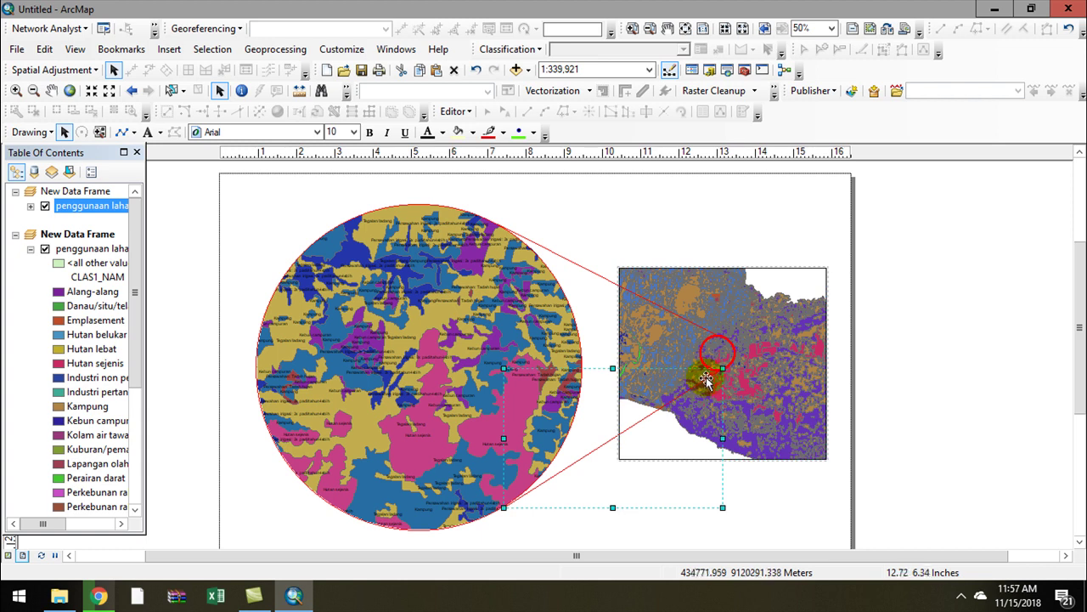
Nudge the lower connecting line's end to meet the bottom of the extent indicator circle and clear the selection
click(722, 368)
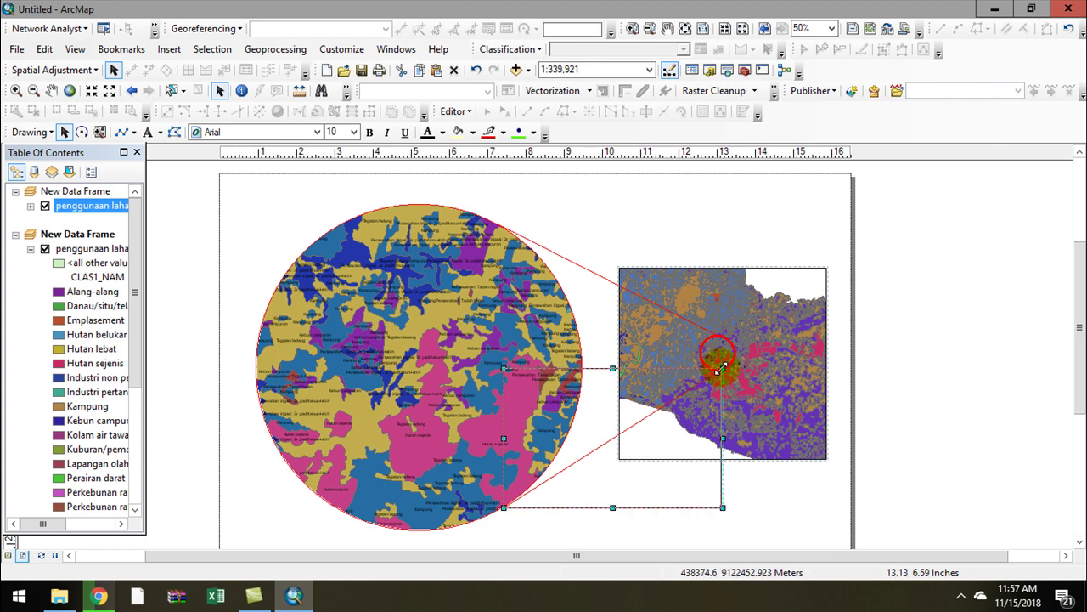
drag(722, 367, 712, 330)
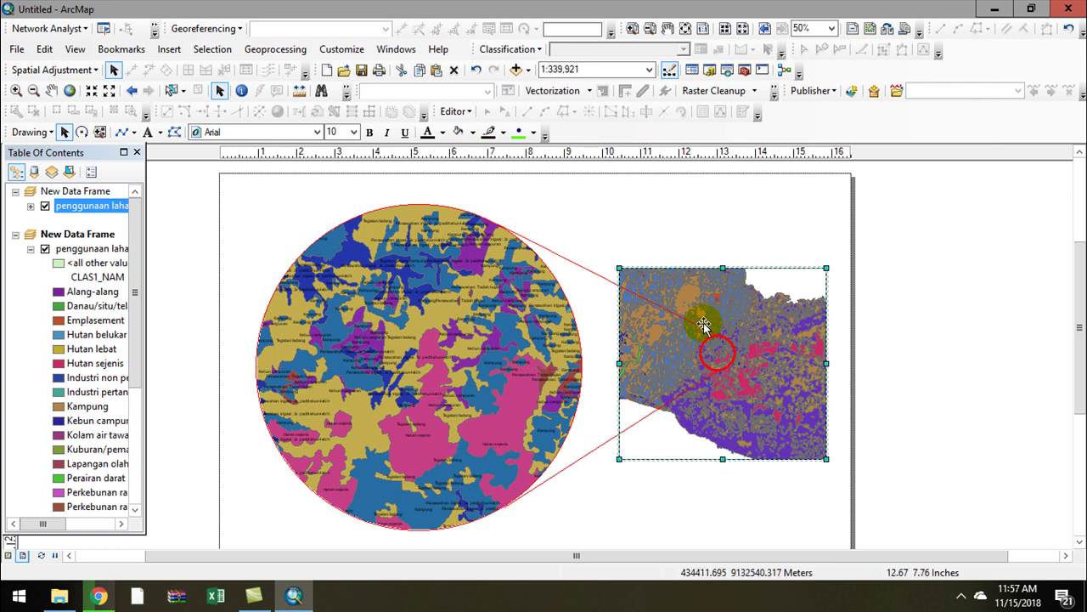
click(950, 364)
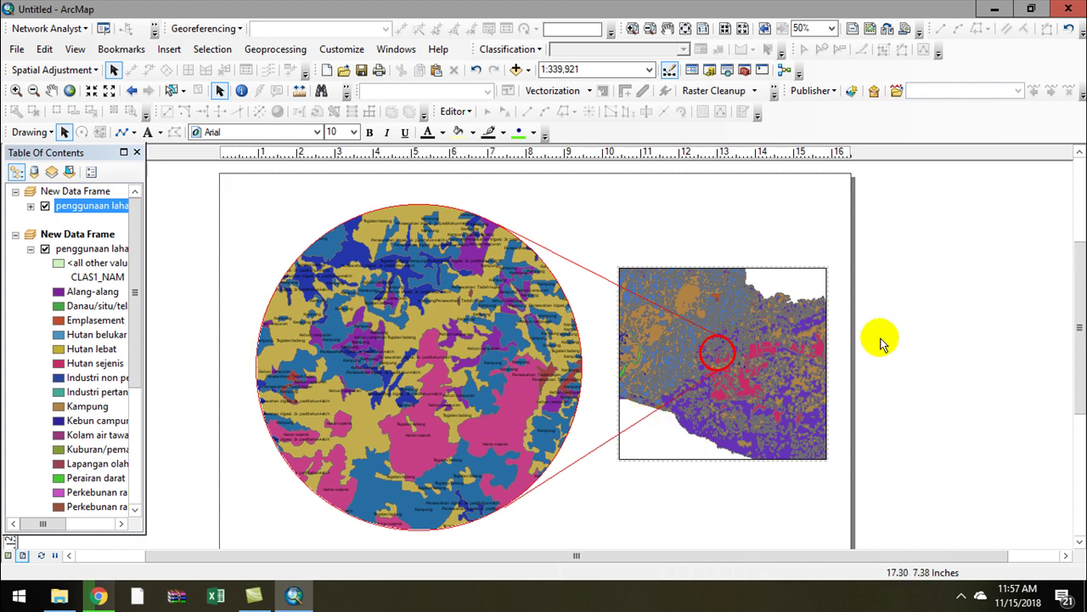
Insert a north arrow in the ESRI North 7 style into the layout
click(165, 51)
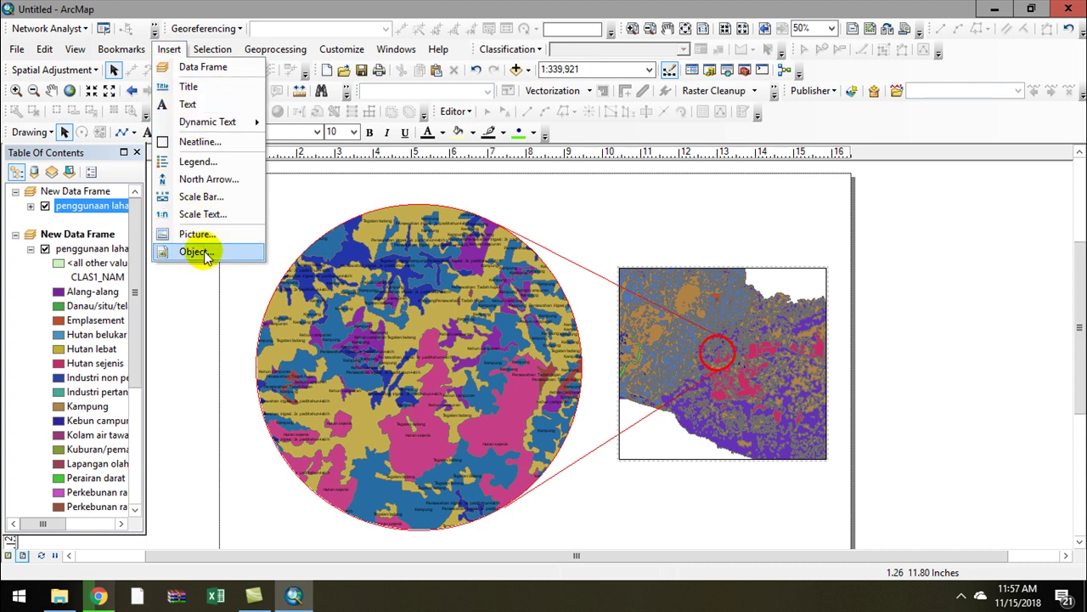
click(198, 179)
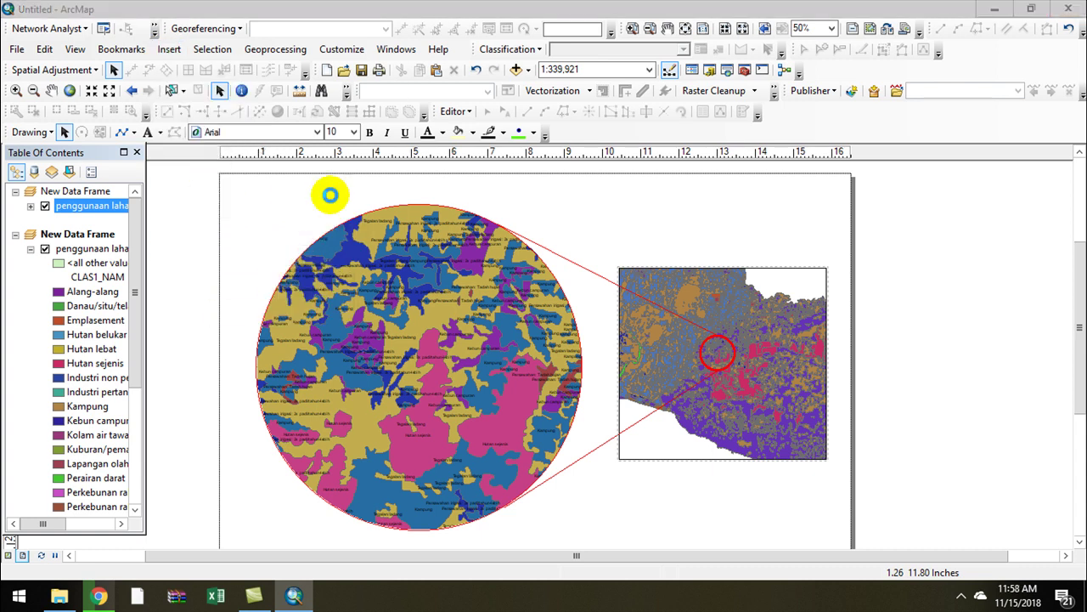
click(54, 259)
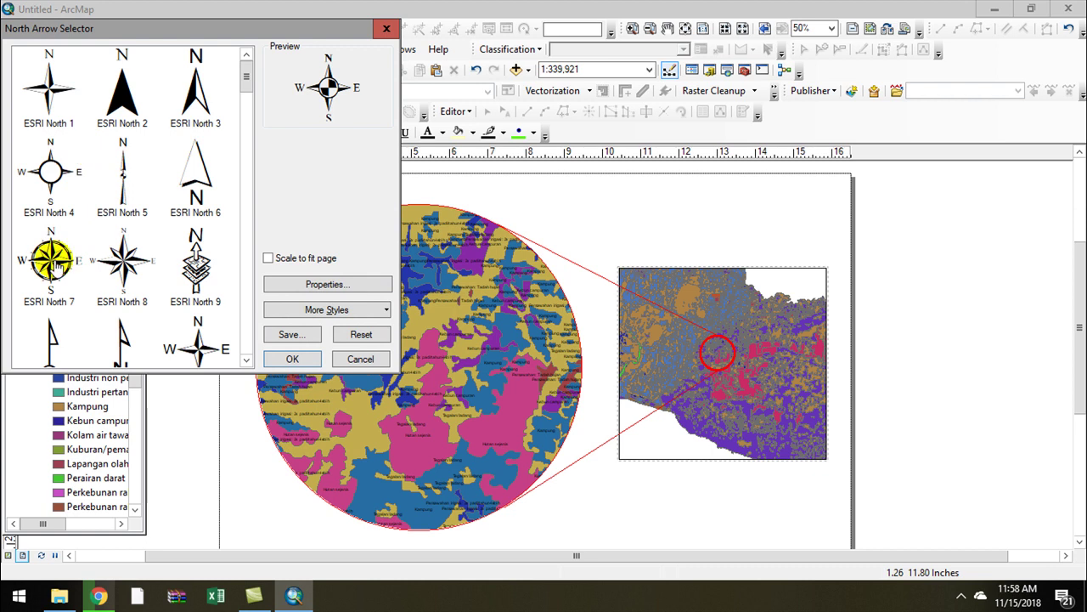
click(305, 359)
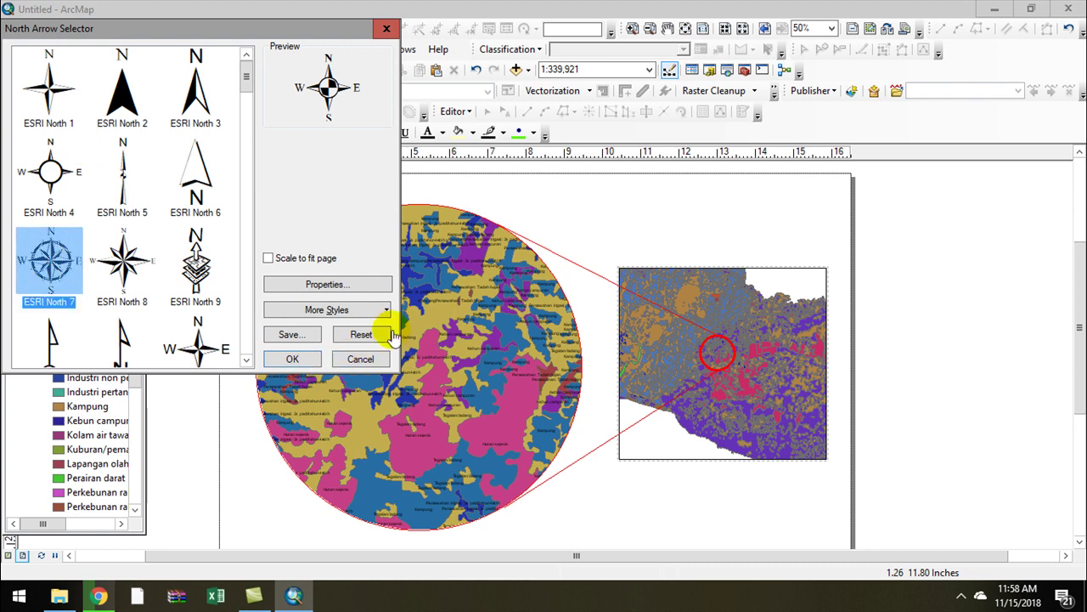
click(290, 359)
click(289, 359)
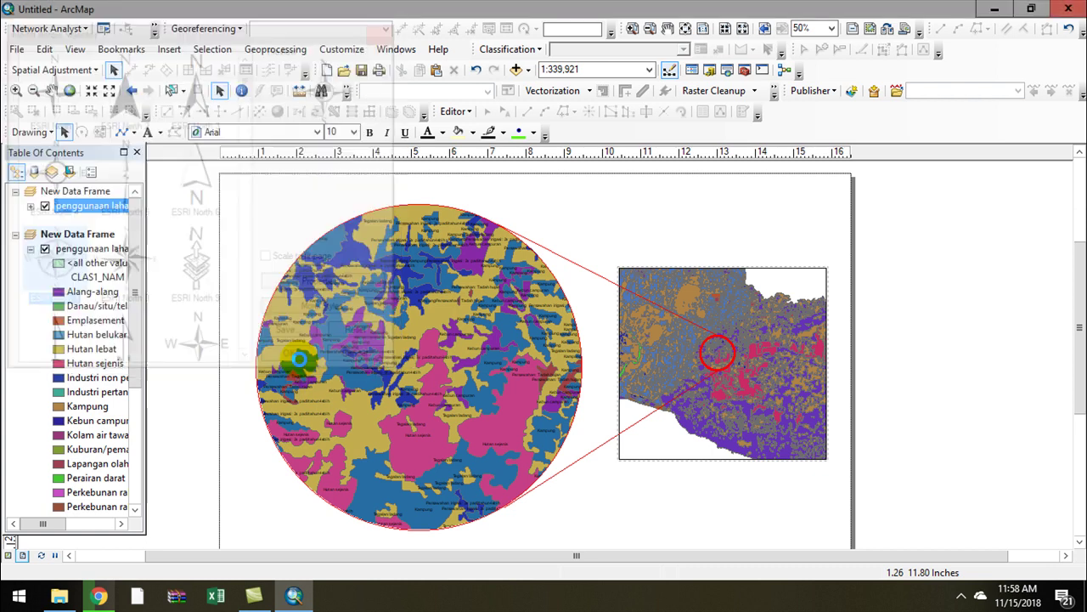
Enlarge the north arrow to about 1.3 in and place it in the page's upper-left corner beside the large circle
click(429, 404)
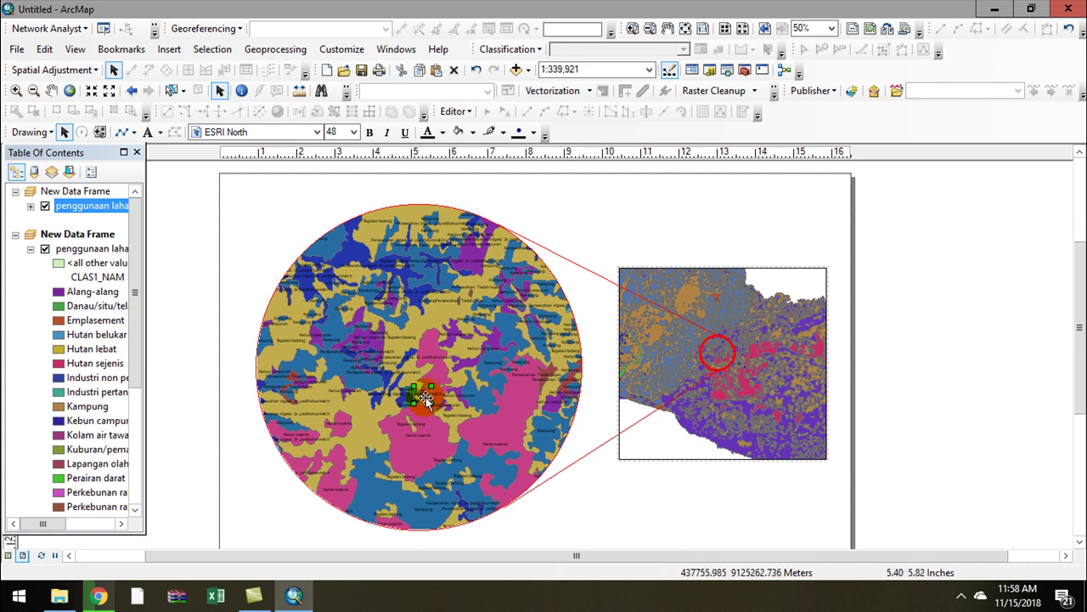
drag(332, 293, 272, 214)
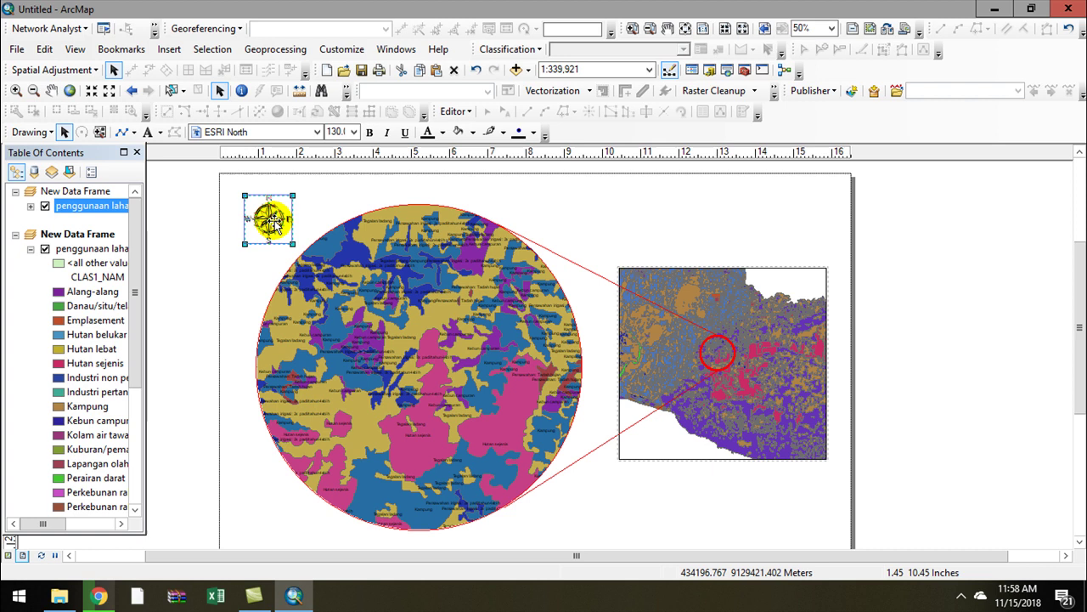
click(655, 204)
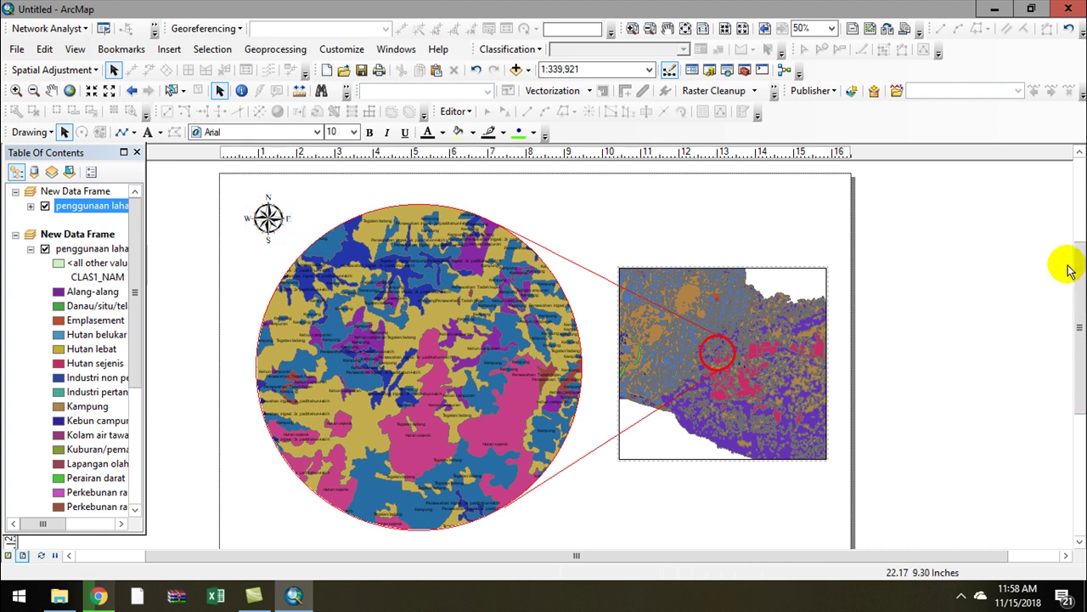
Enlarge the north arrow slightly to about 1.4 in from its lower-right corner and clear the selection
scroll(1083, 298, down, 1)
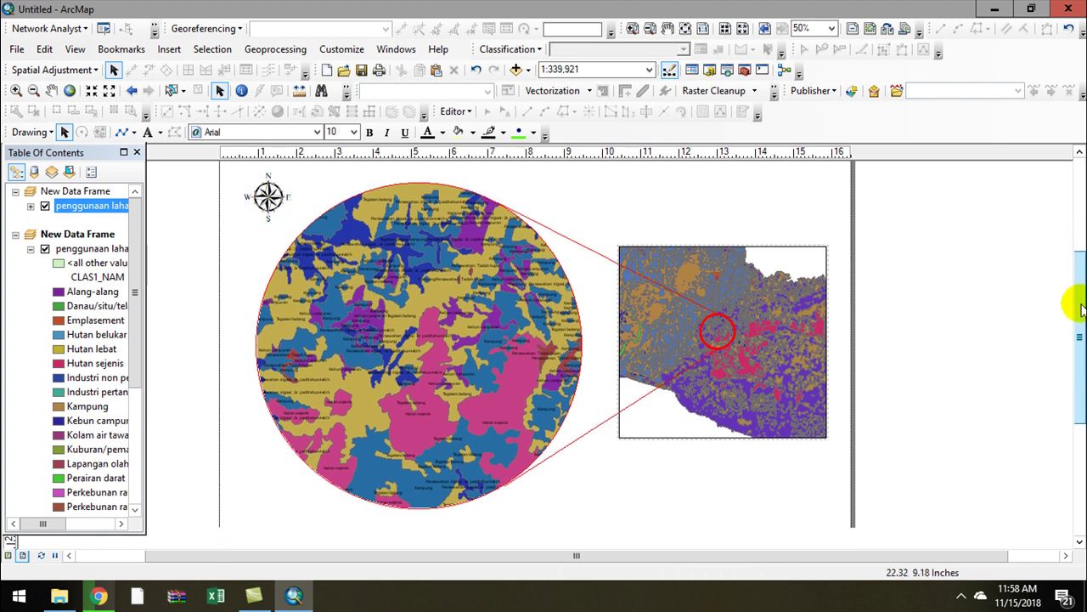
click(268, 216)
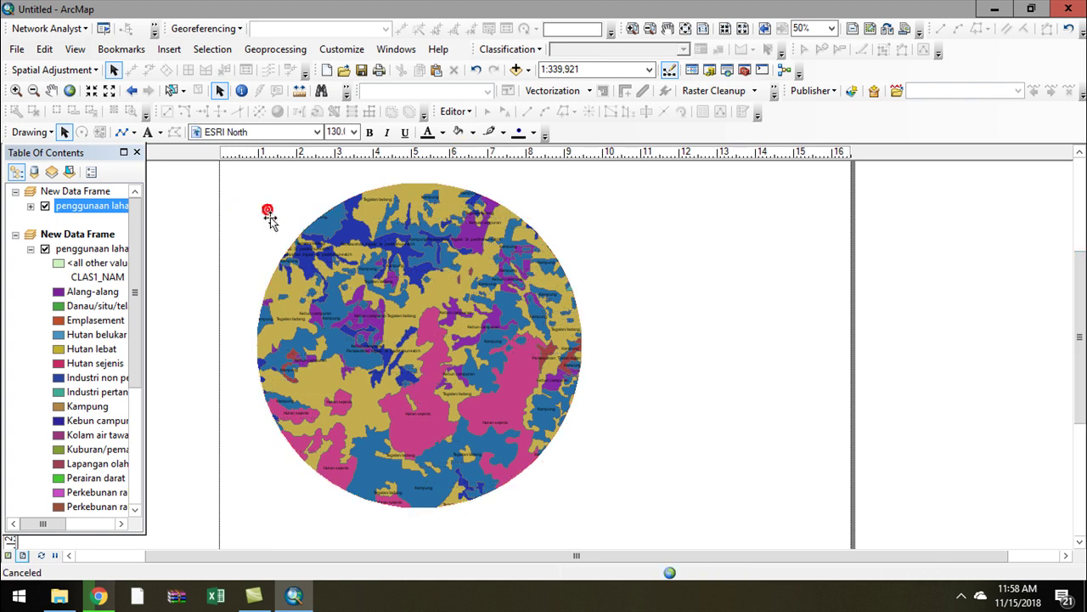
drag(291, 221, 298, 227)
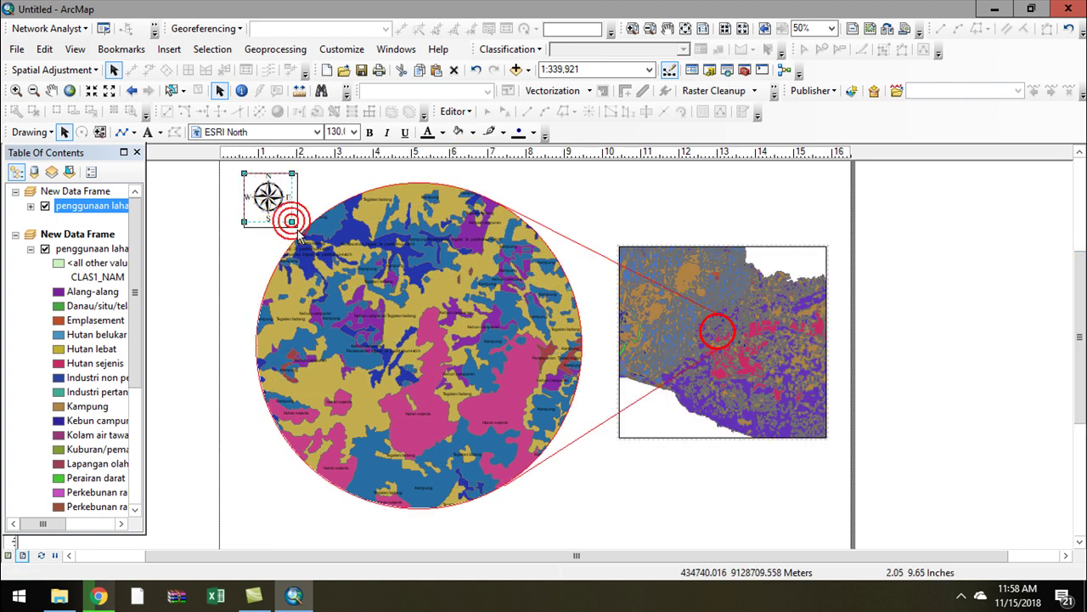
click(889, 280)
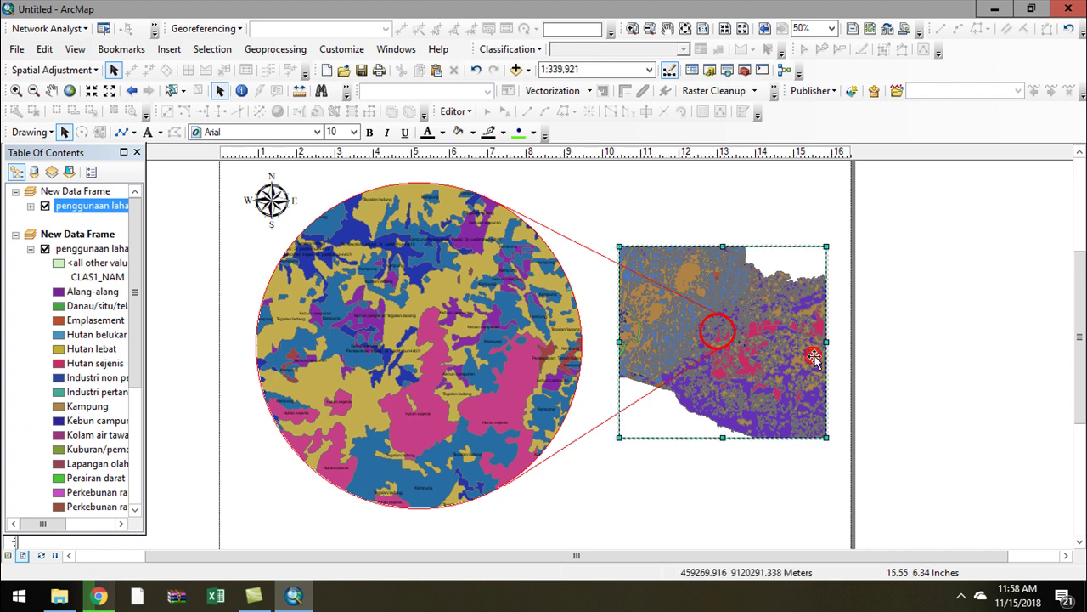
click(911, 327)
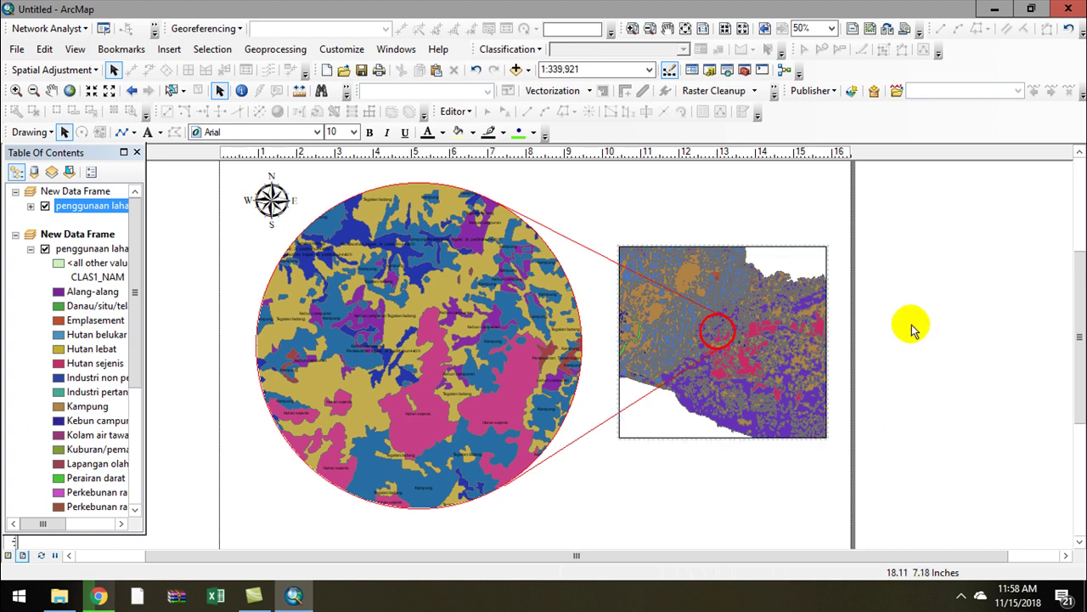